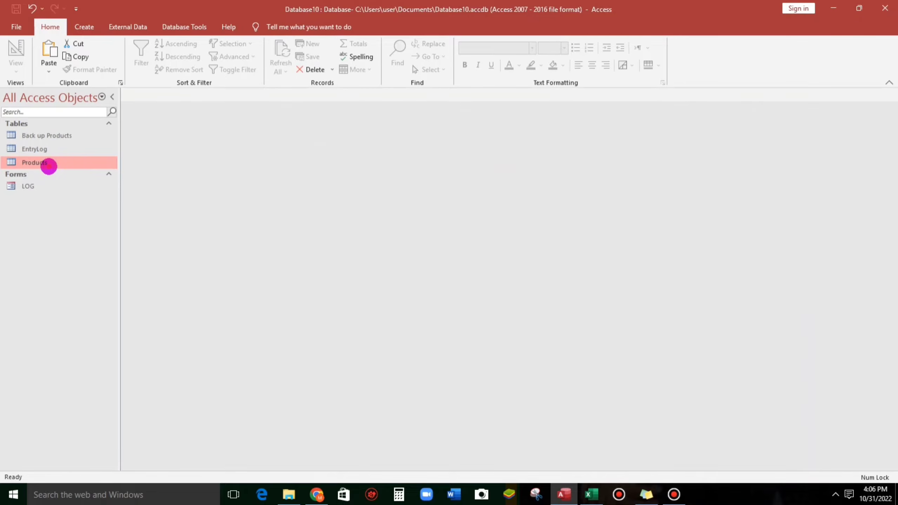
Open the Products table to review its records and list prices, and close it.
double_click(49, 166)
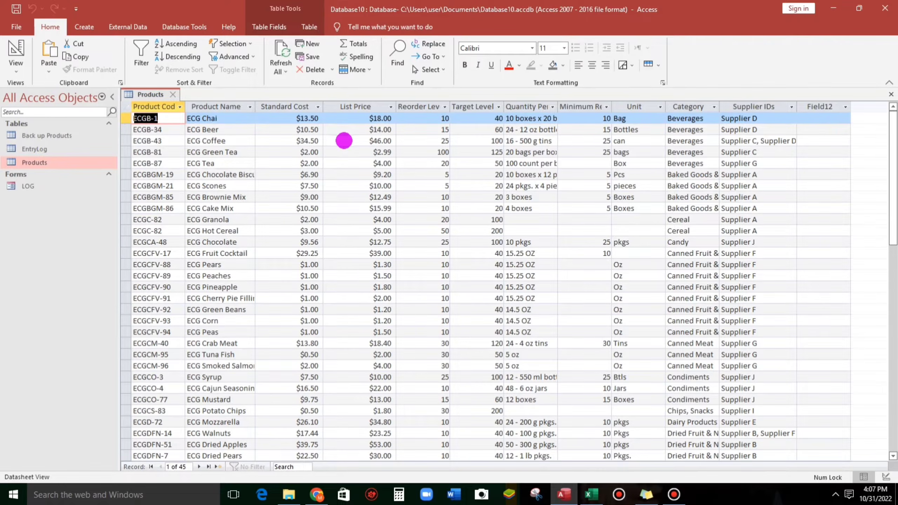
click(173, 95)
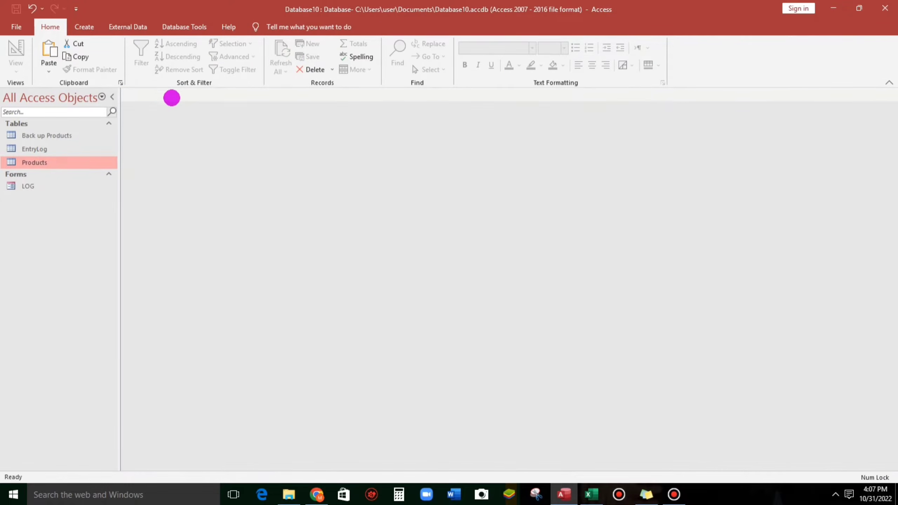
Create a new query in design view based on the Products table and enlarge its field list to show all fields.
click(85, 26)
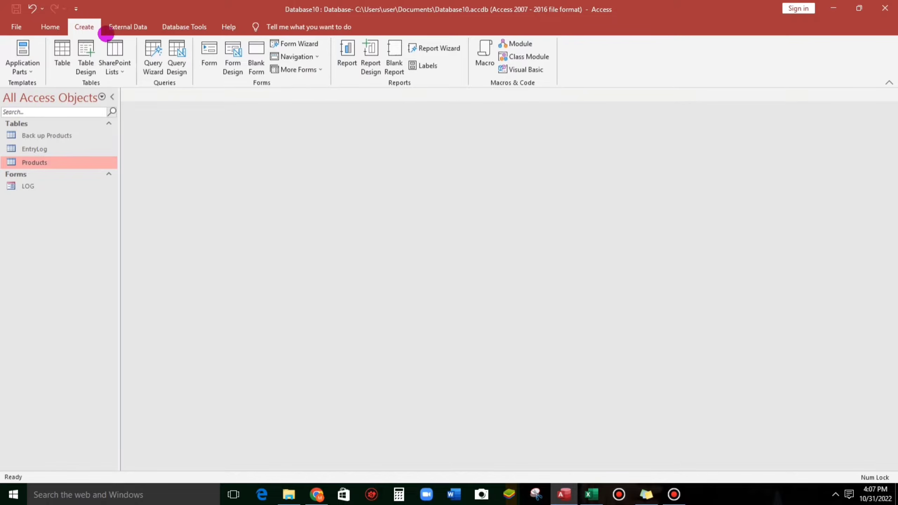
click(177, 50)
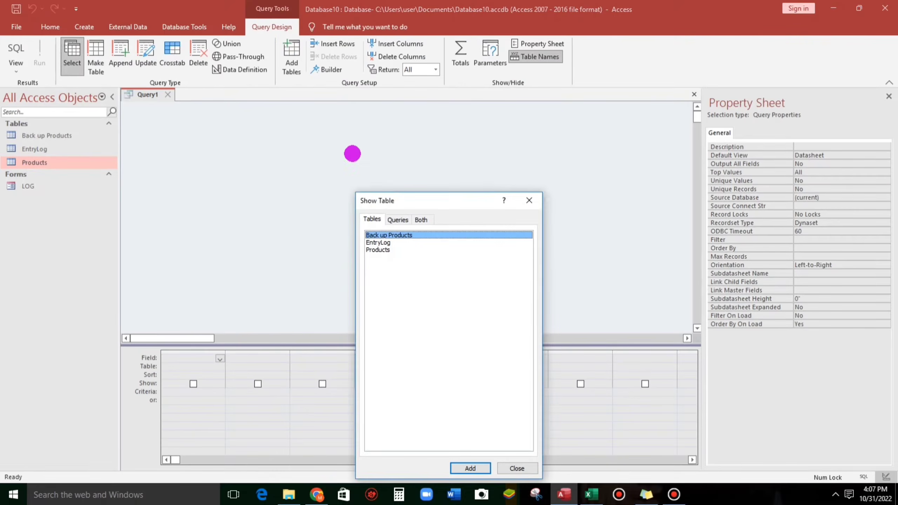
double_click(379, 249)
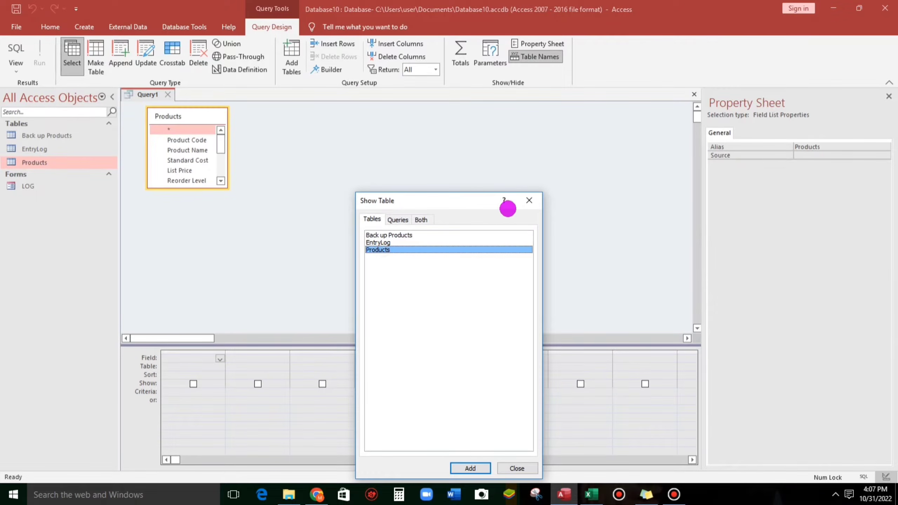
click(529, 200)
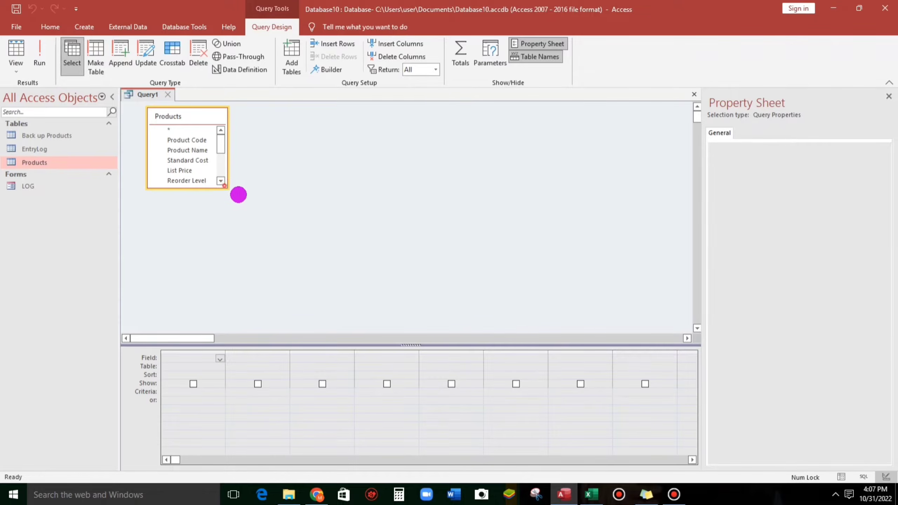
drag(225, 186, 395, 280)
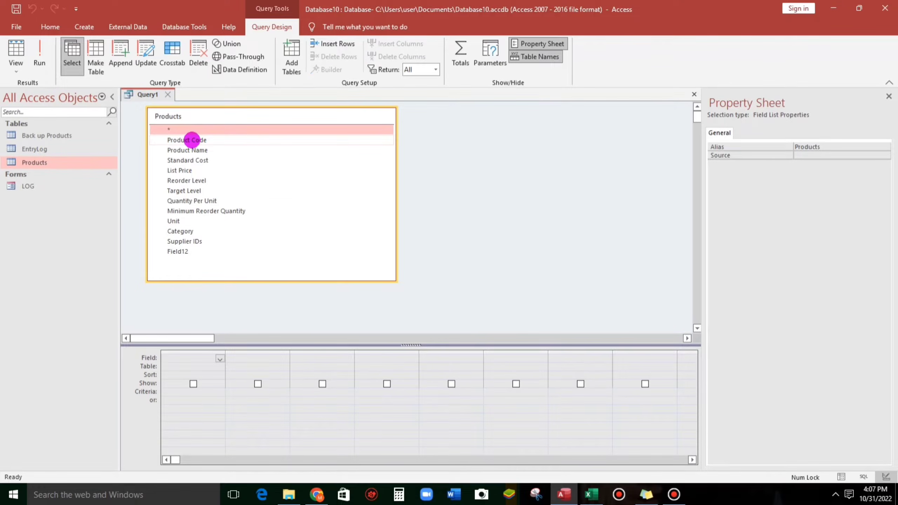
Add the Product Code, Product Name and List Price fields to the query and preview its records.
drag(191, 140, 192, 368)
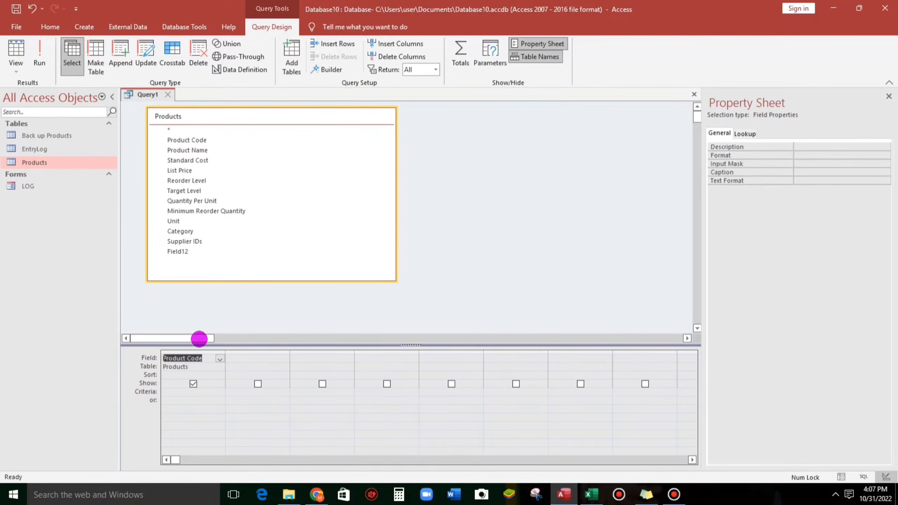
double_click(176, 150)
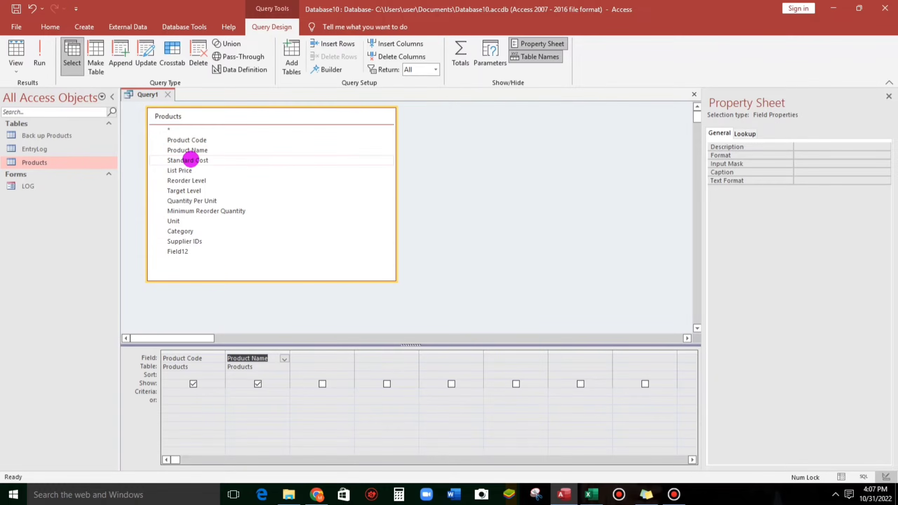
click(187, 170)
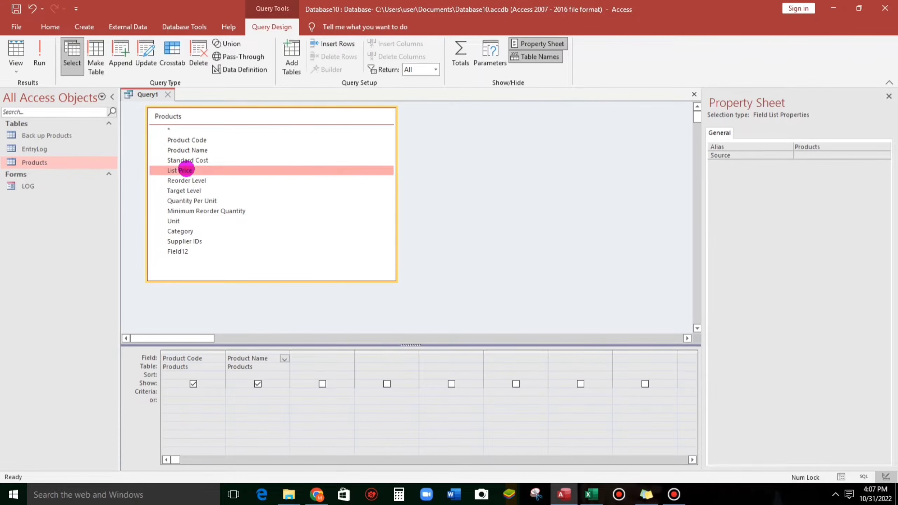
double_click(186, 170)
click(353, 423)
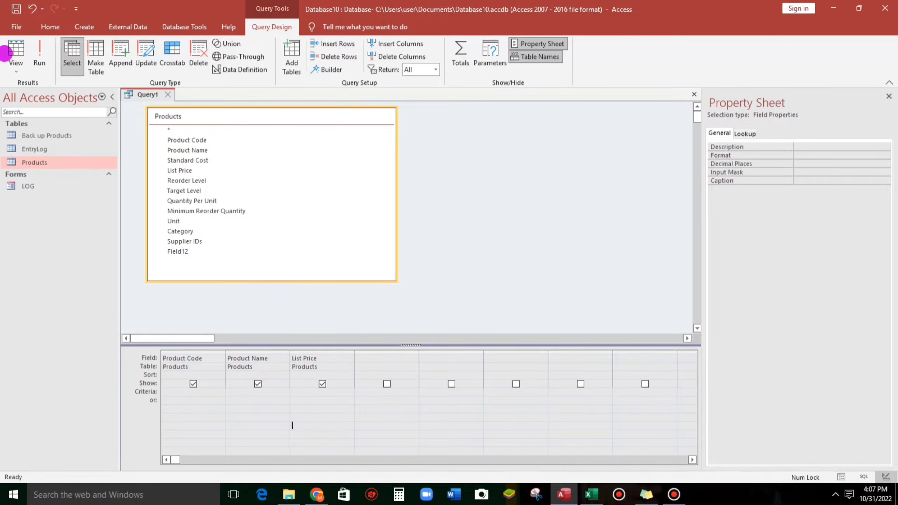
click(6, 53)
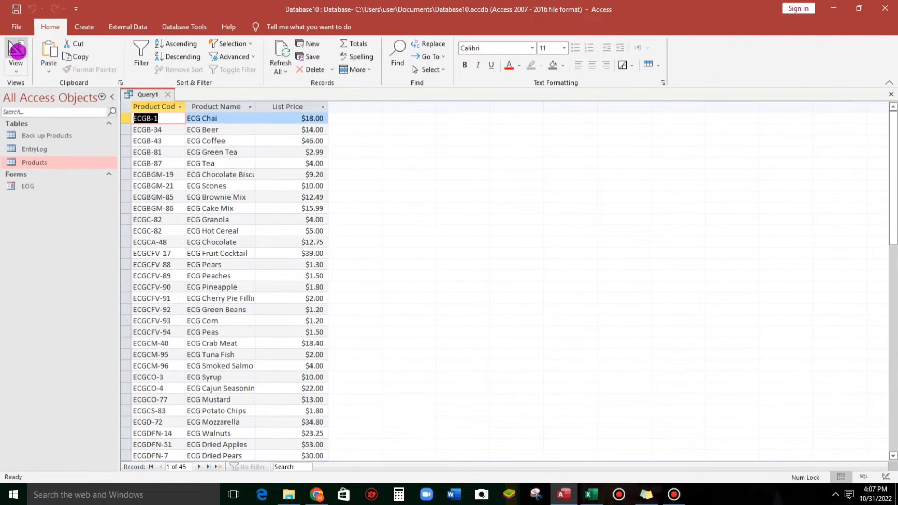
click(17, 51)
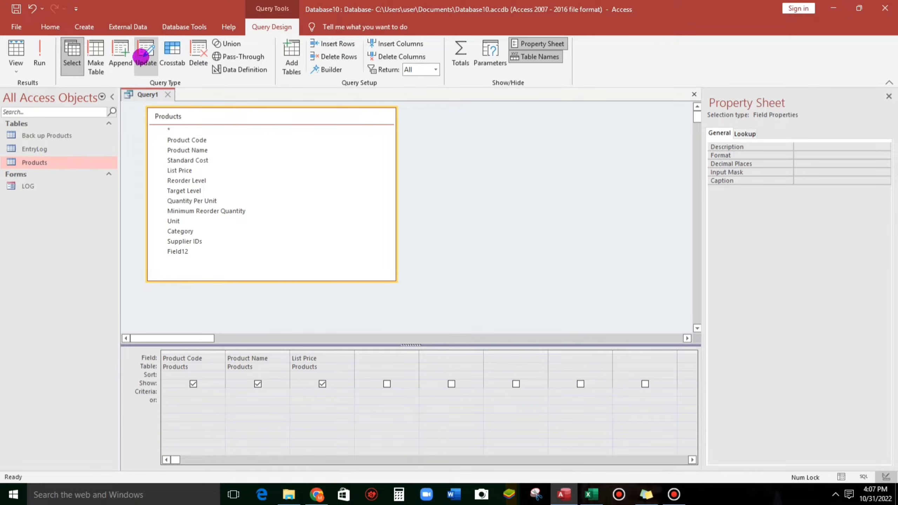
Convert the query to an update query that sets List Price to [List Price]*1.05.
click(142, 55)
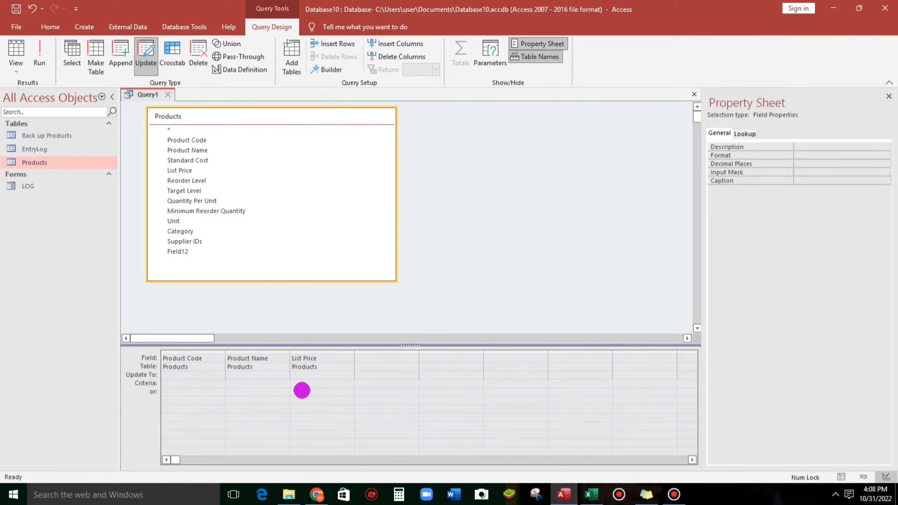
text(List Price]*1.05)
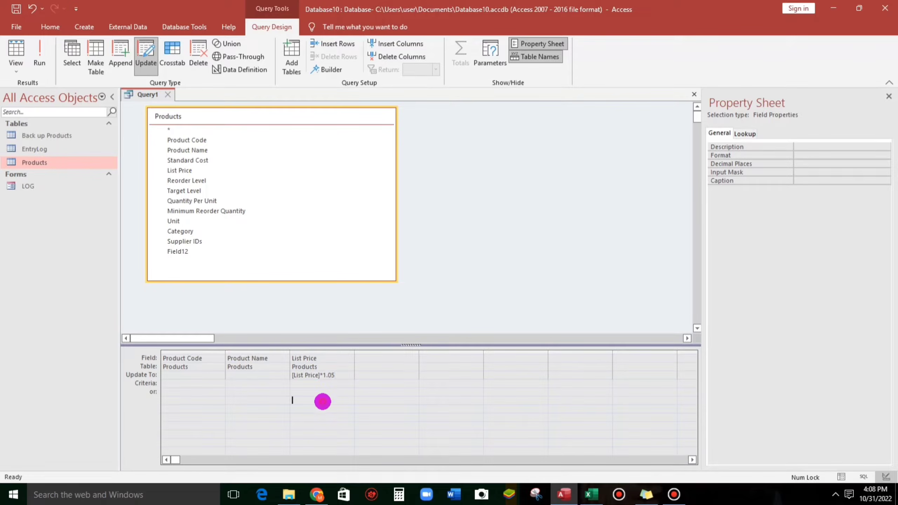
click(321, 401)
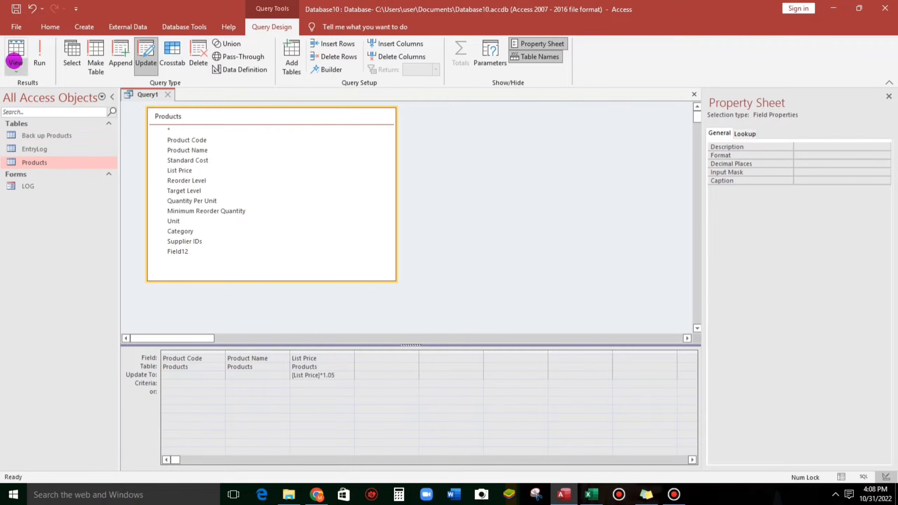
Preview the list prices affected by the update query, and run it on the Products records.
click(14, 48)
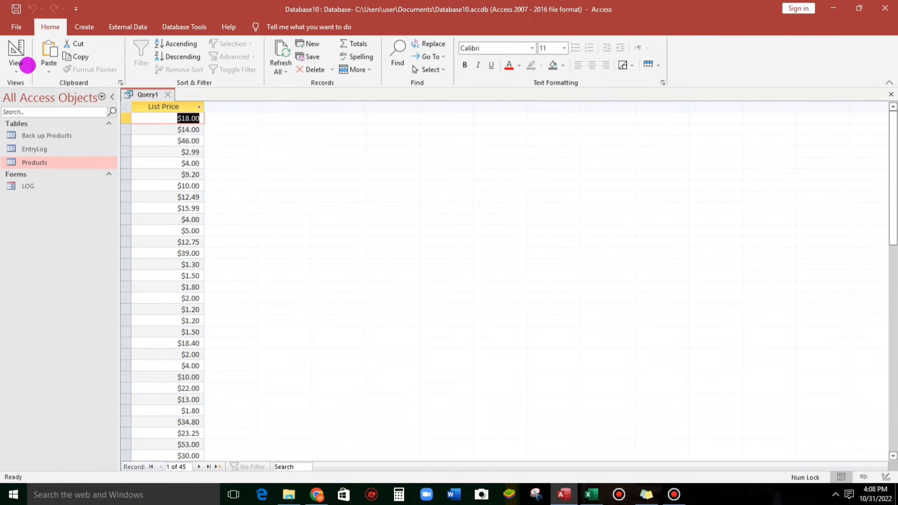
click(16, 49)
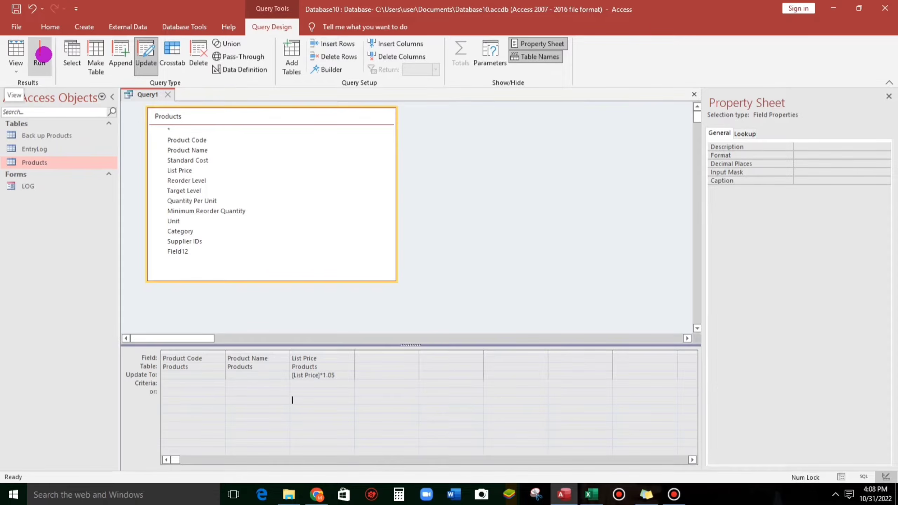
click(43, 52)
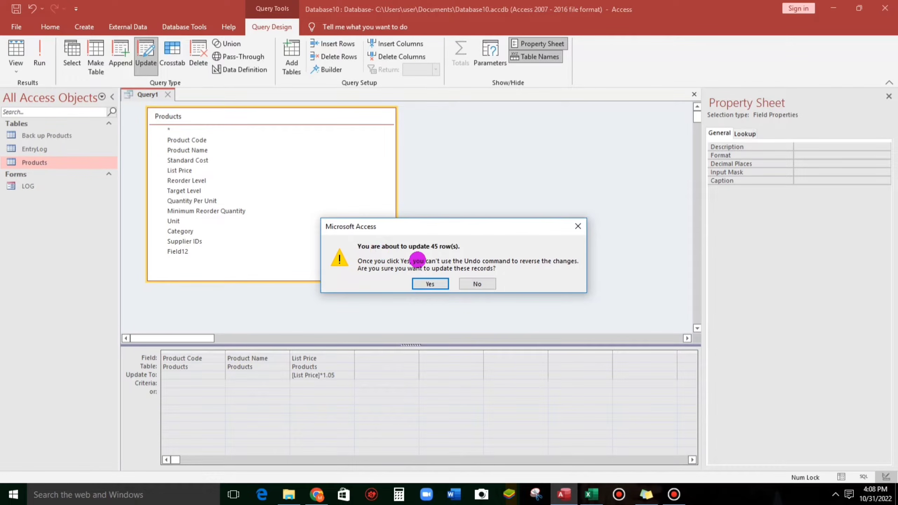
click(424, 284)
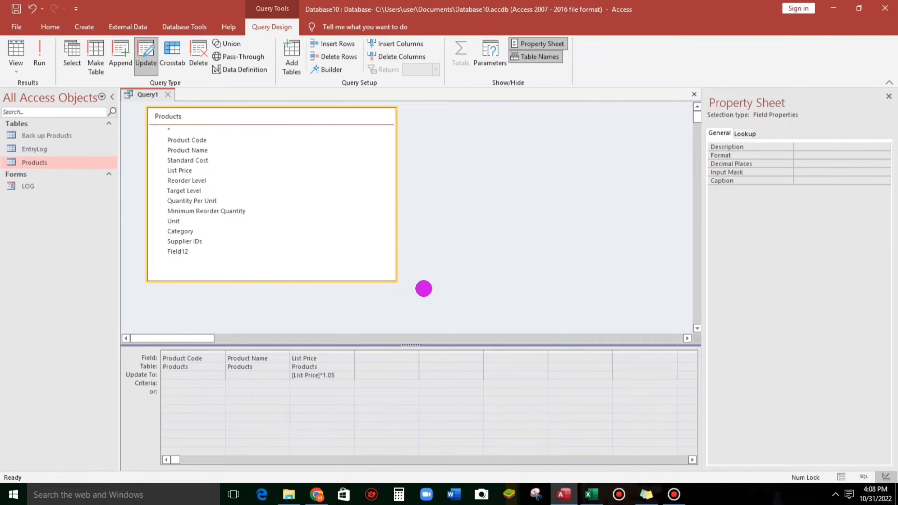
click(378, 402)
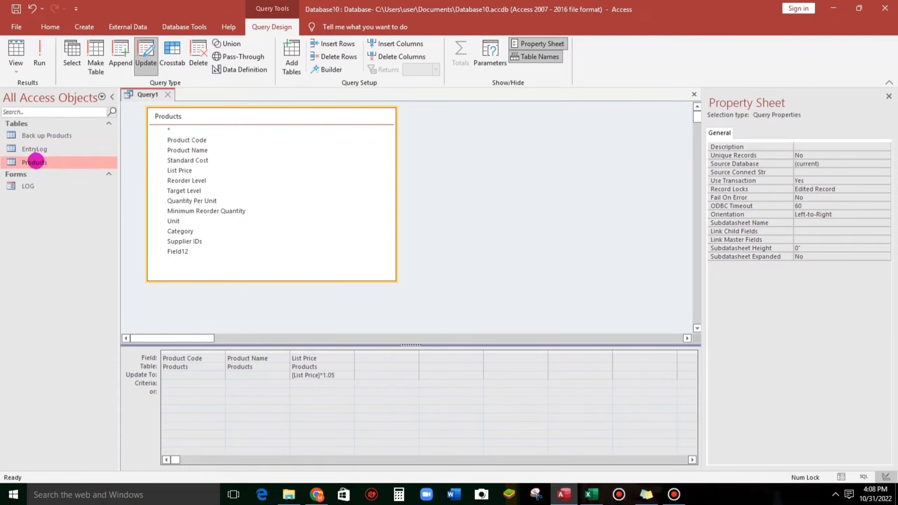
Compare the list prices in the Products table with those in the Back up Products table.
double_click(35, 163)
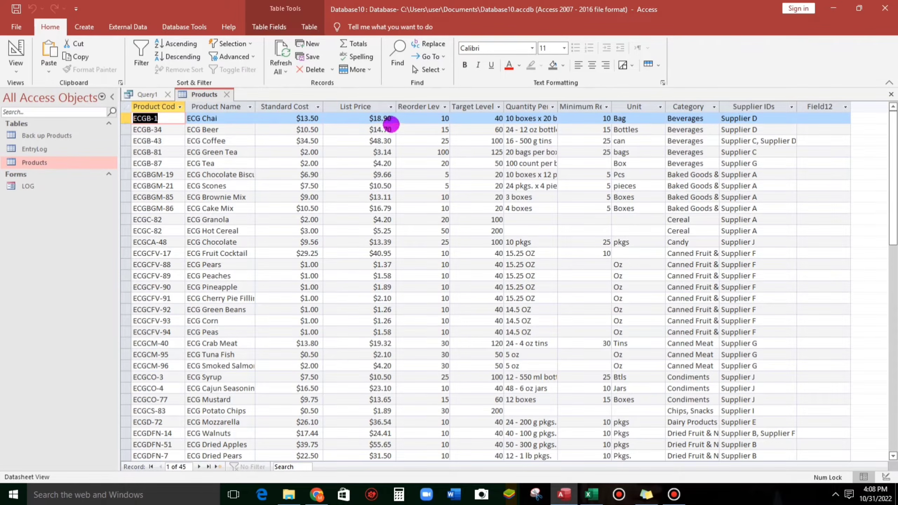
click(53, 135)
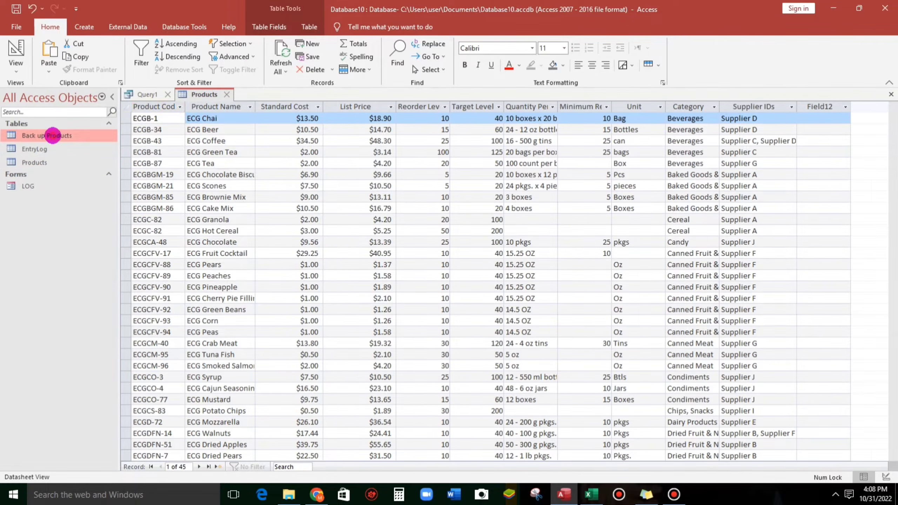
double_click(52, 136)
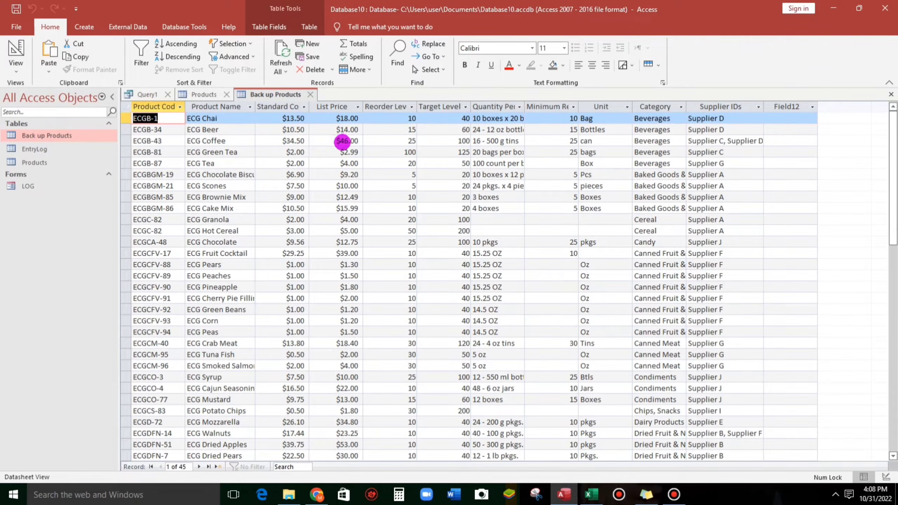
click(204, 96)
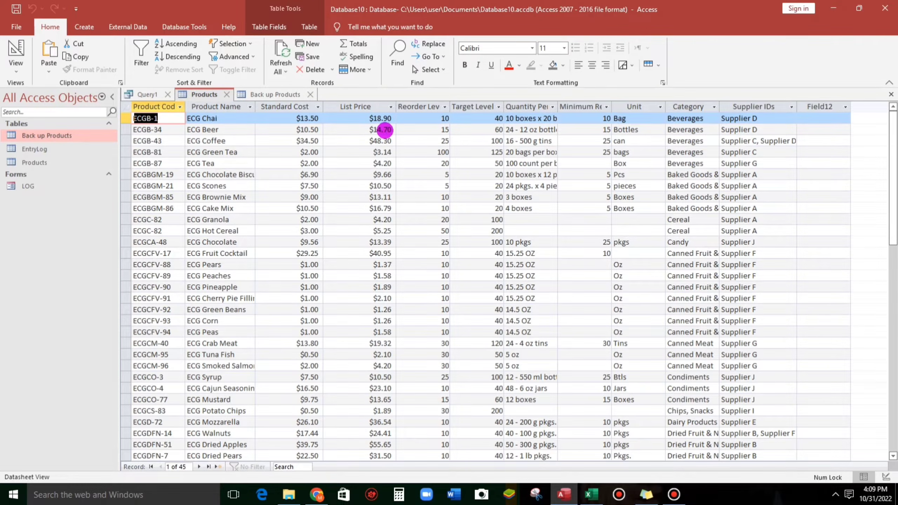
Verify the first product's price increase by calculating 18 × 1.05 in Calculator, and close Calculator.
click(399, 494)
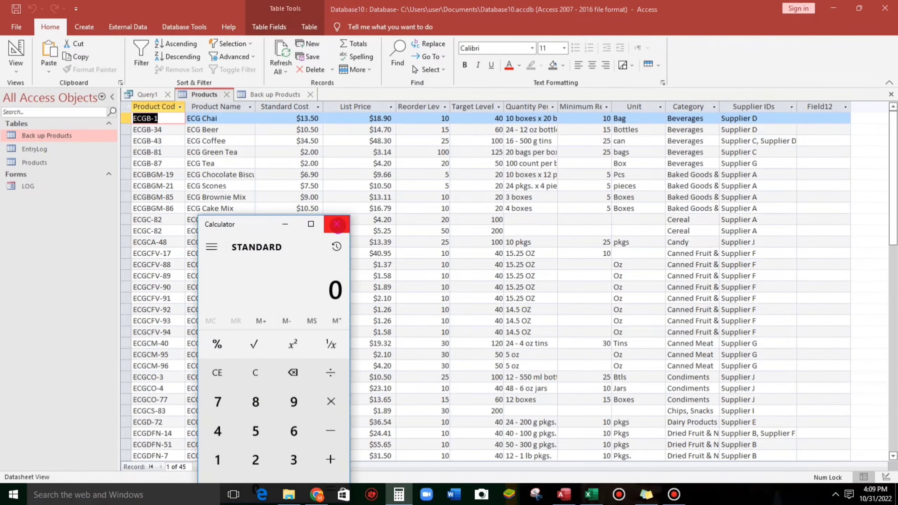
drag(258, 226, 484, 113)
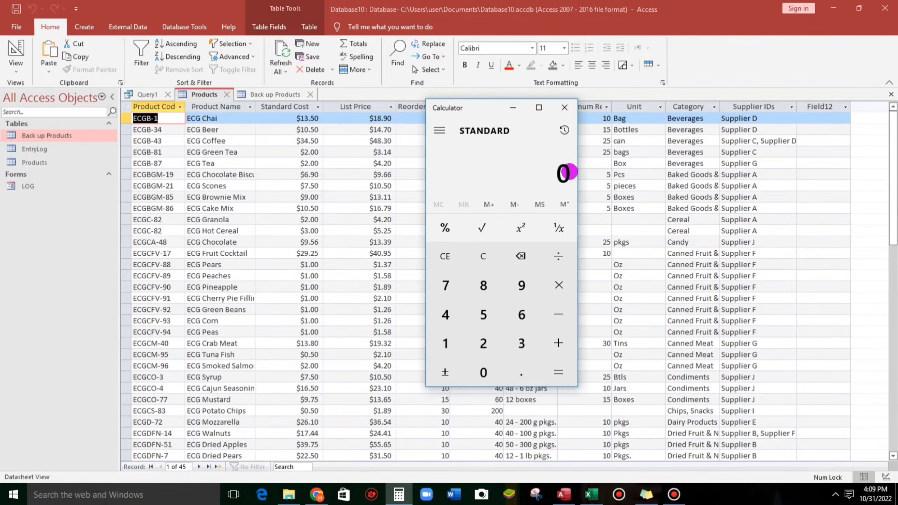
text(18)
key(asterisk)
text(1.05)
key(Return)
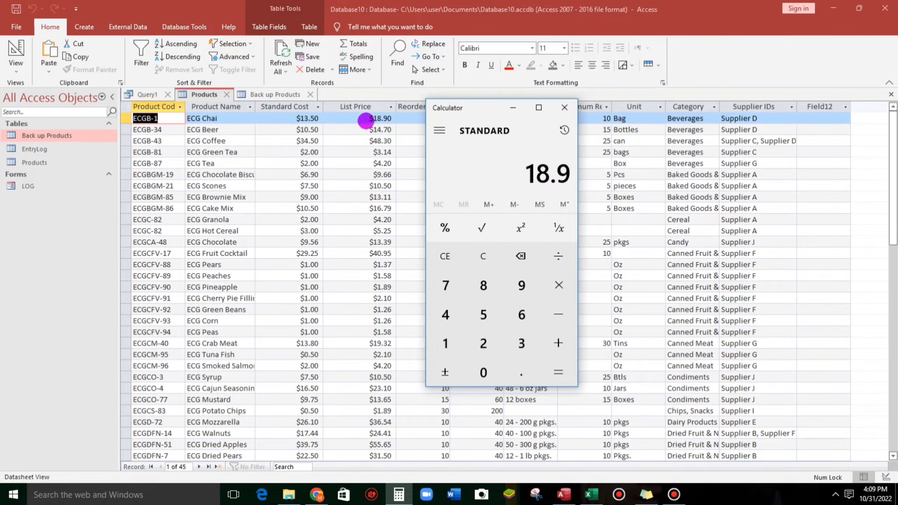
click(565, 108)
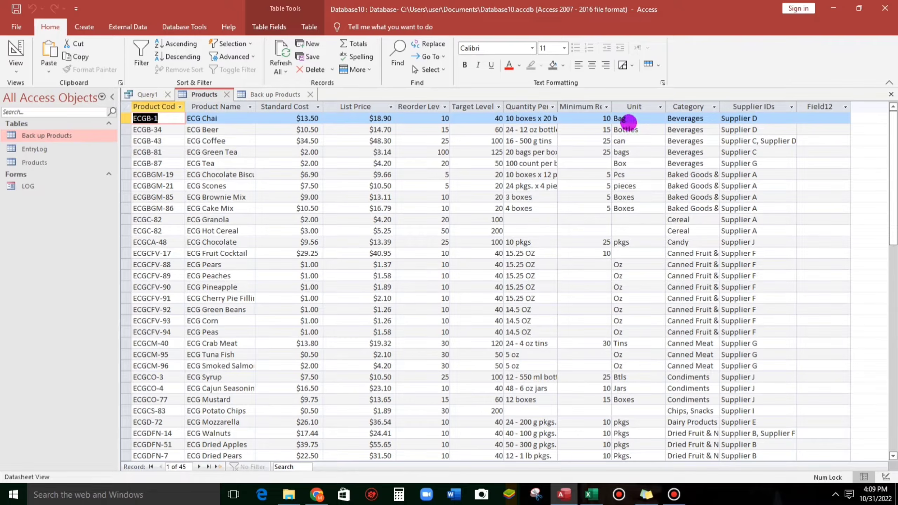
Examine the Unit column of the Products table for inconsistent spellings of boxes, packages, bottles and jars.
click(630, 130)
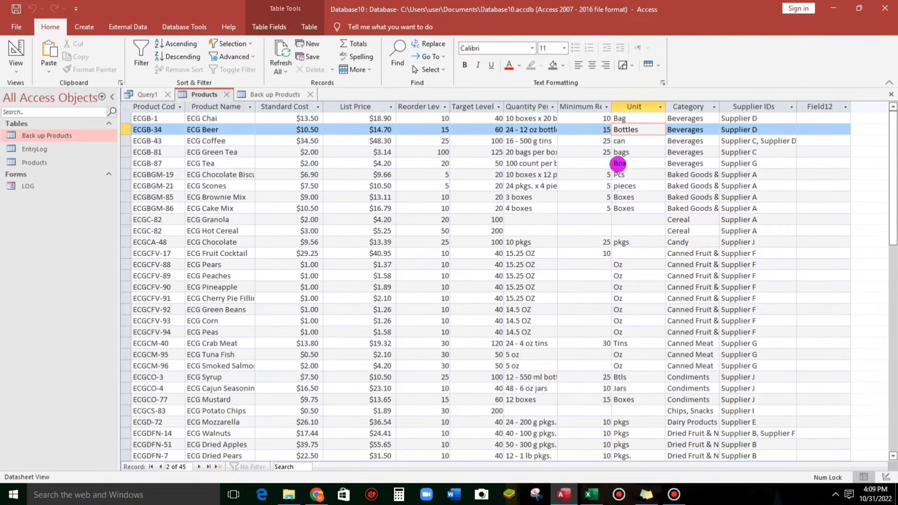
click(618, 164)
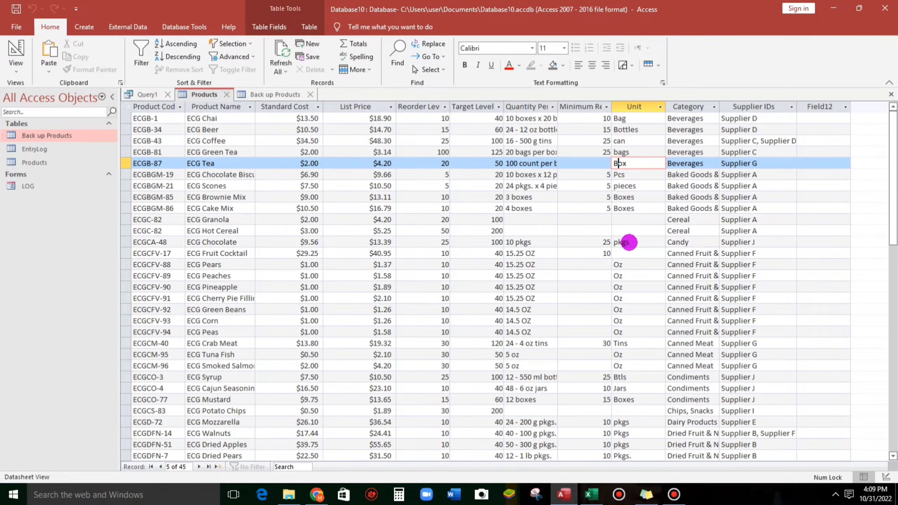
click(629, 242)
scroll(629, 410, down, 1)
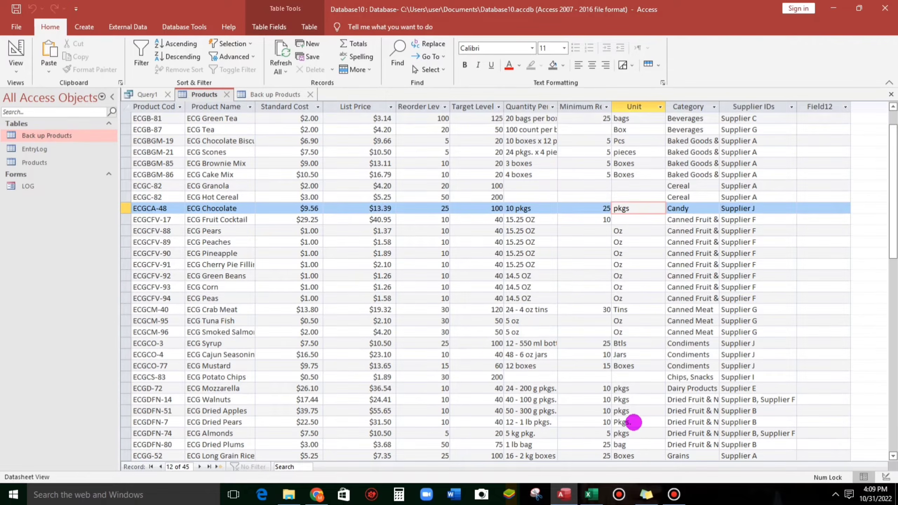
click(632, 422)
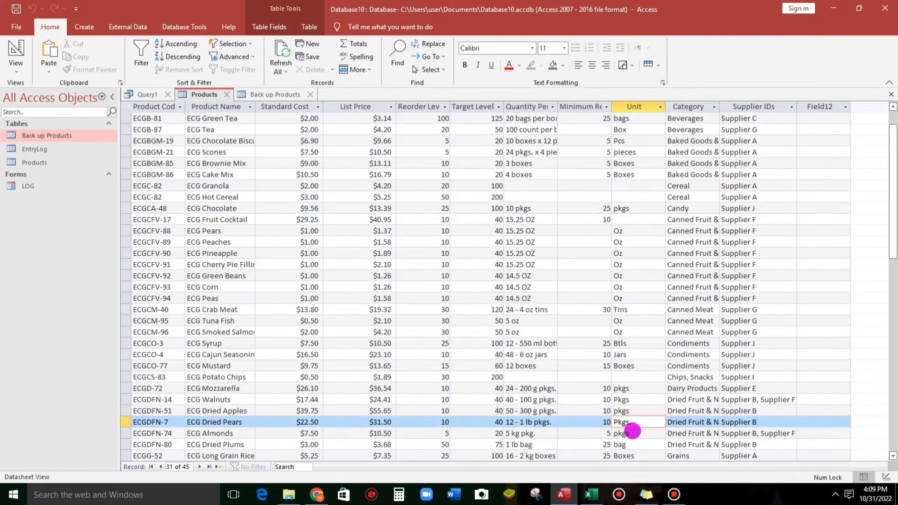
scroll(631, 421, down, 1)
scroll(629, 419, down, 2)
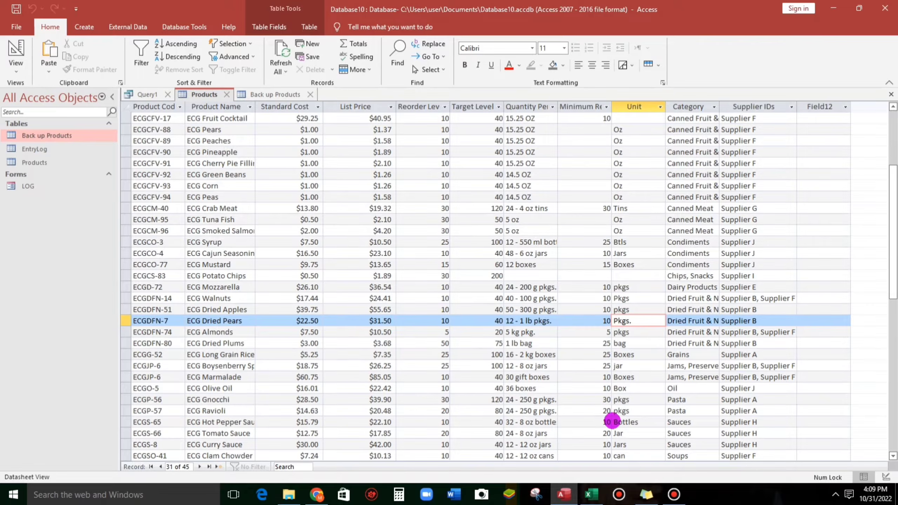
scroll(625, 417, down, 1)
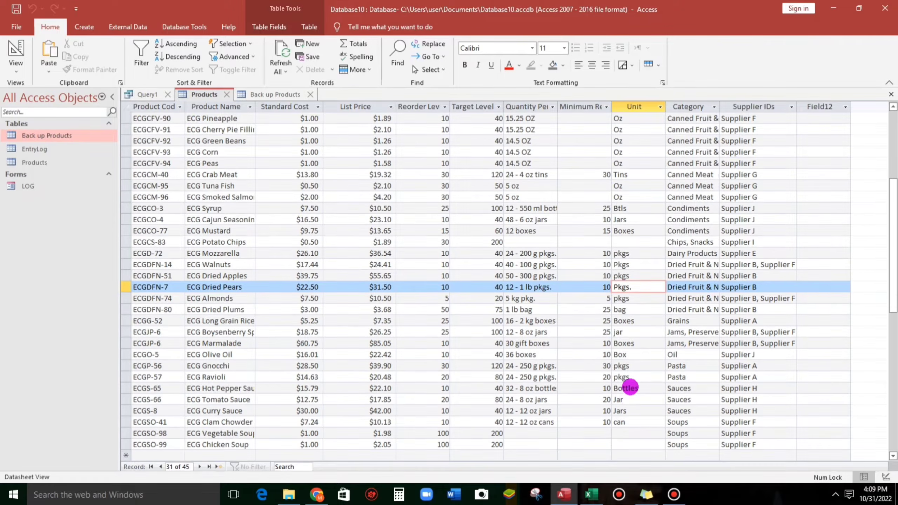
Replace the List Price column in the update query's design grid with the Unit field of the Products table.
scroll(632, 405, up, 2)
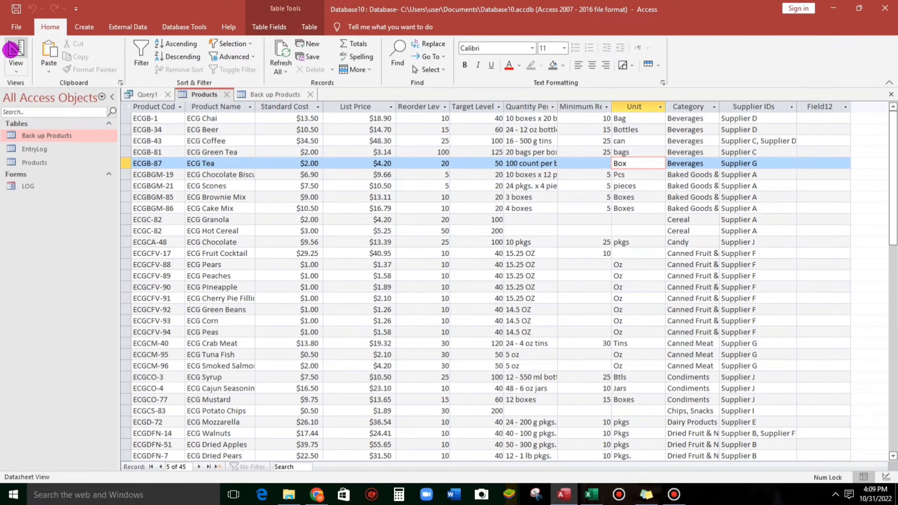
click(146, 94)
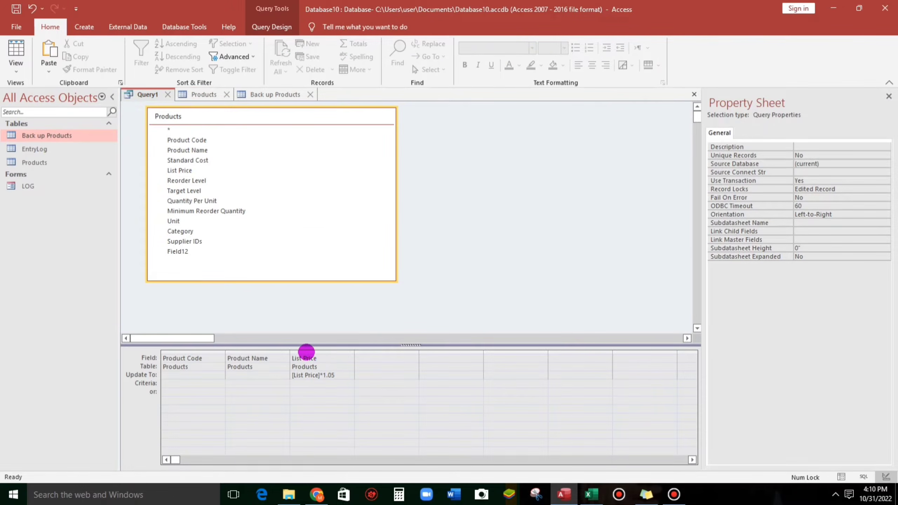
click(306, 352)
key(Delete)
click(249, 388)
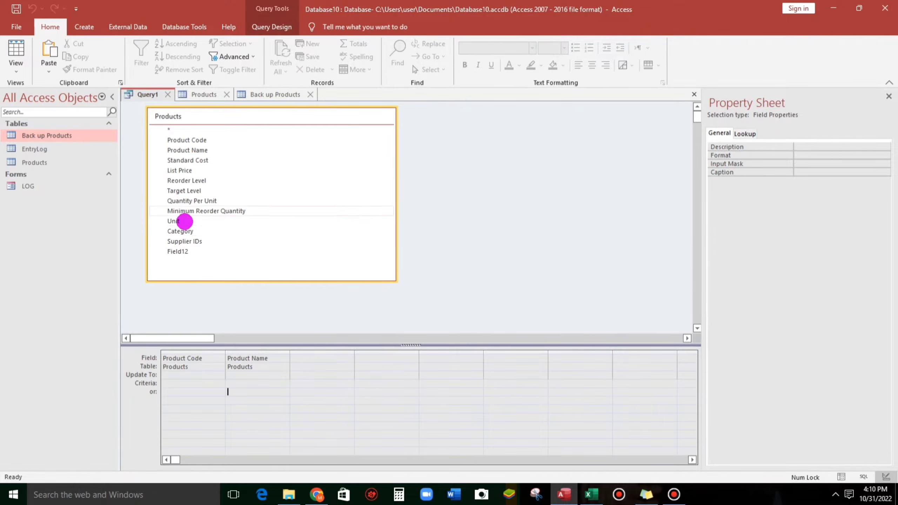
drag(174, 222, 303, 358)
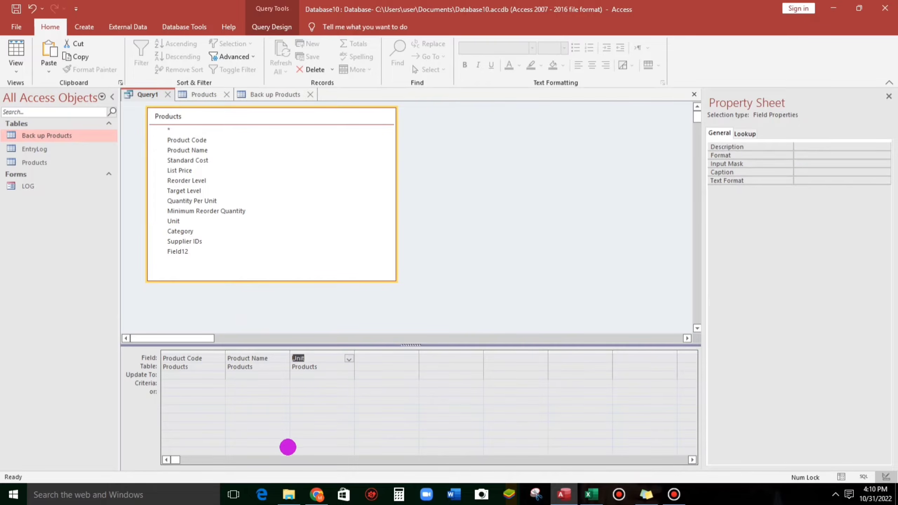
click(291, 388)
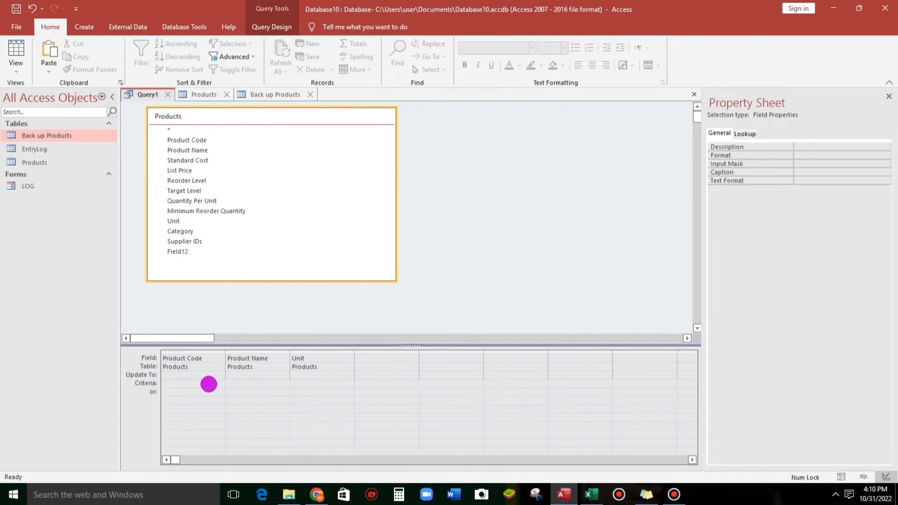
Set the Unit field to update to "BOX" where the criteria match "Box" Or "Boxes".
click(297, 375)
key(Caps_Lock)
text(BOX)
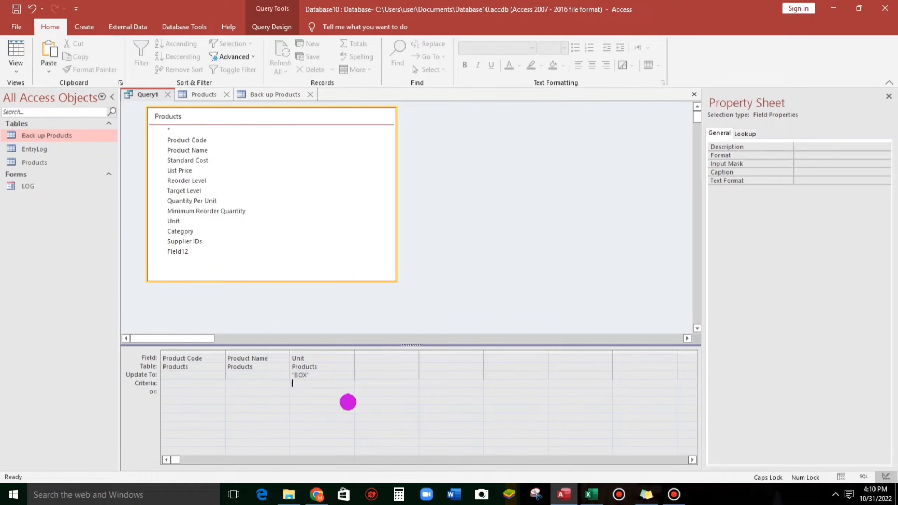
text(bO)
key(Caps_Lock)
text(Box or Boxes)
click(332, 415)
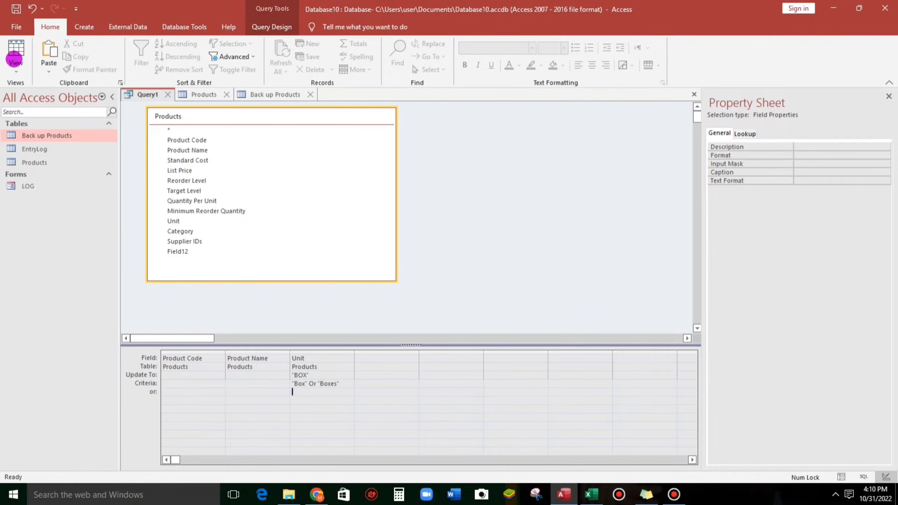
Preview the Unit records matching Box or Boxes, and run the update query on them.
click(14, 58)
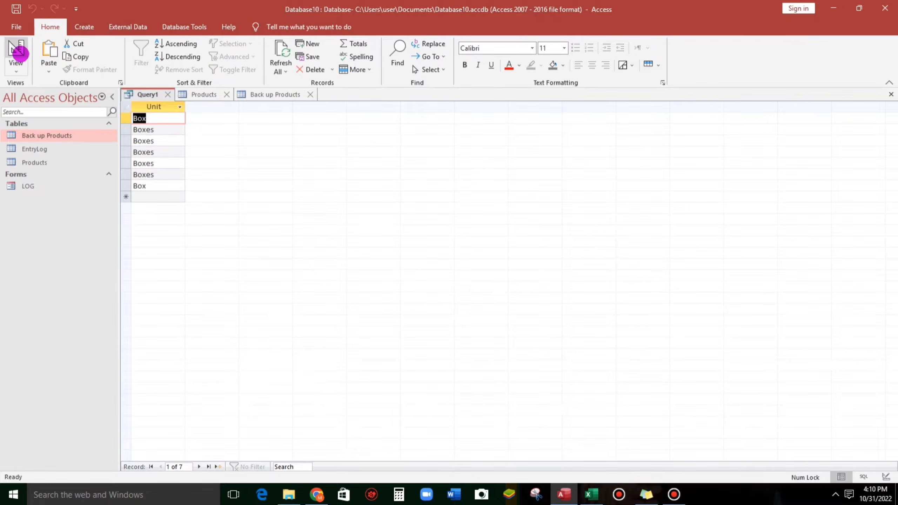
click(16, 49)
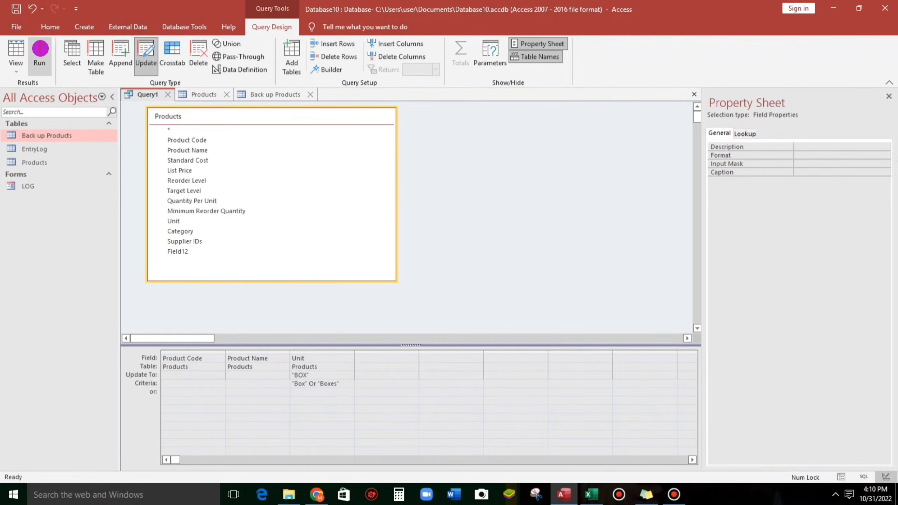
click(40, 48)
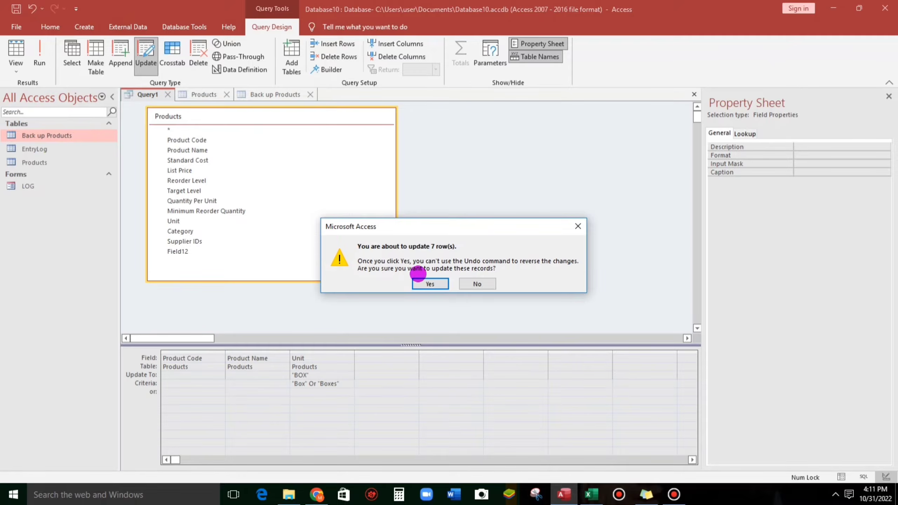
click(426, 283)
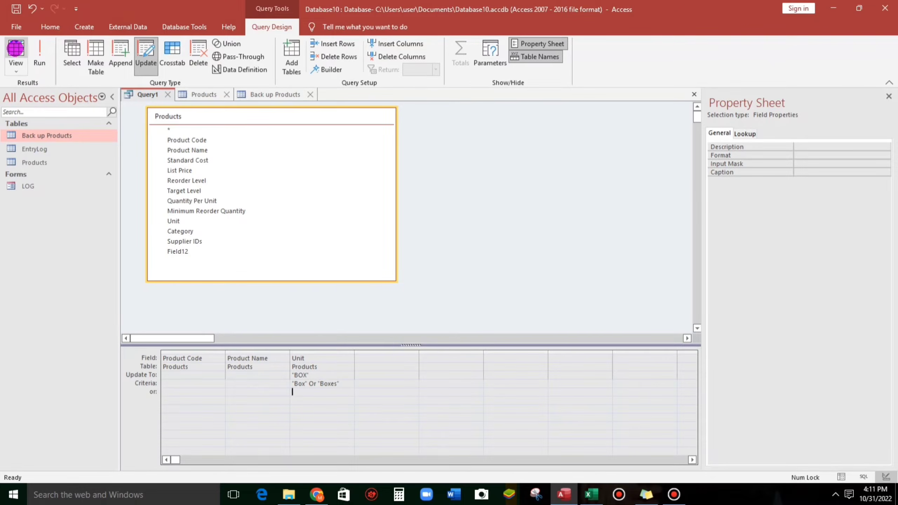
Check the box unit values in the query's datasheet and in the Unit column of the Products table.
click(16, 49)
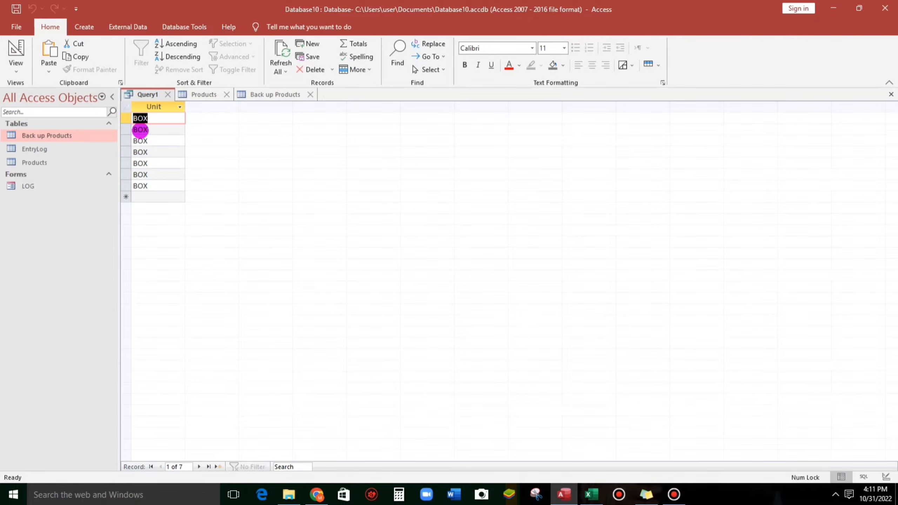
click(203, 93)
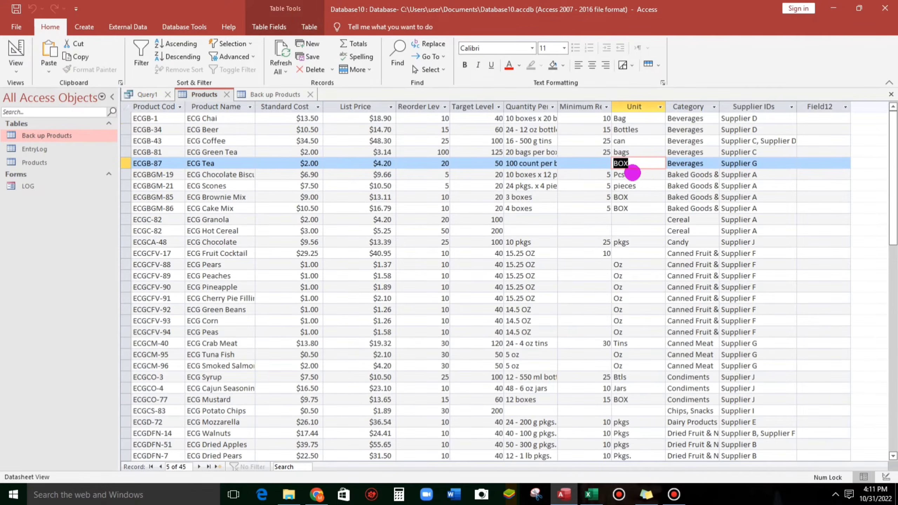
click(626, 197)
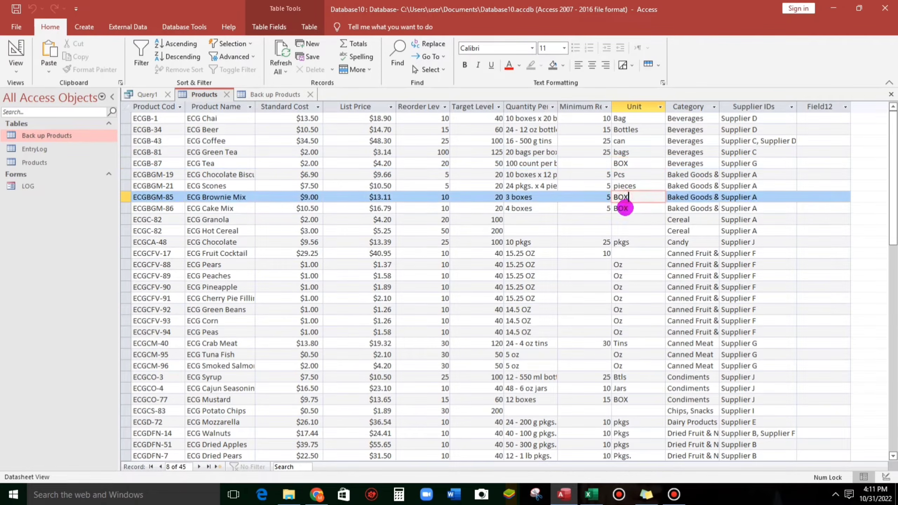
click(624, 209)
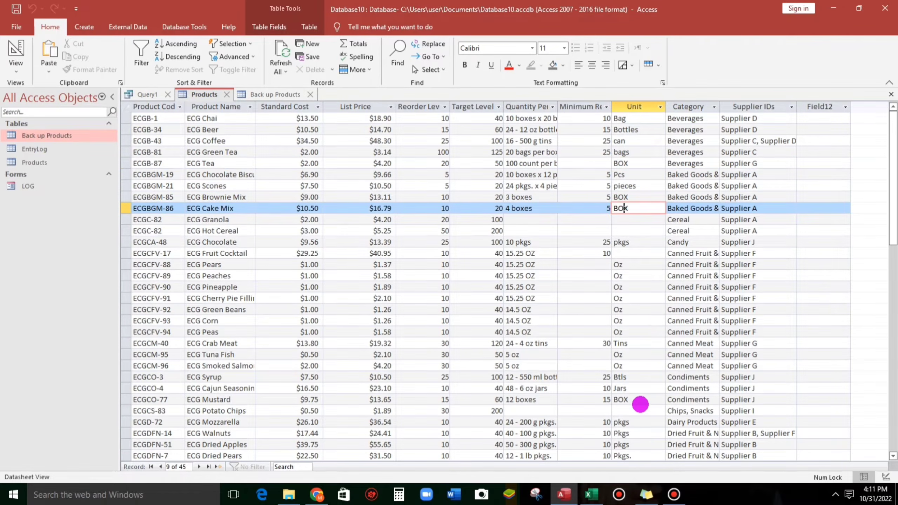
scroll(642, 389, down, 2)
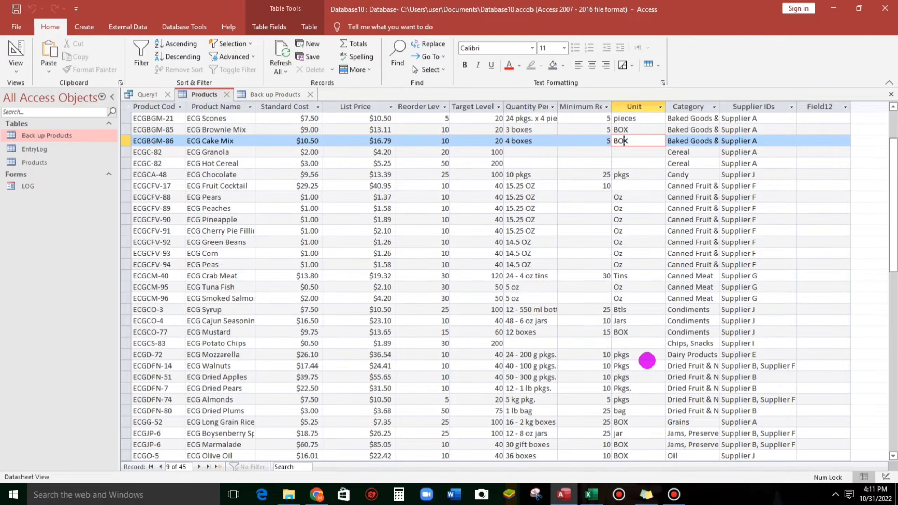
scroll(646, 360, up, 1)
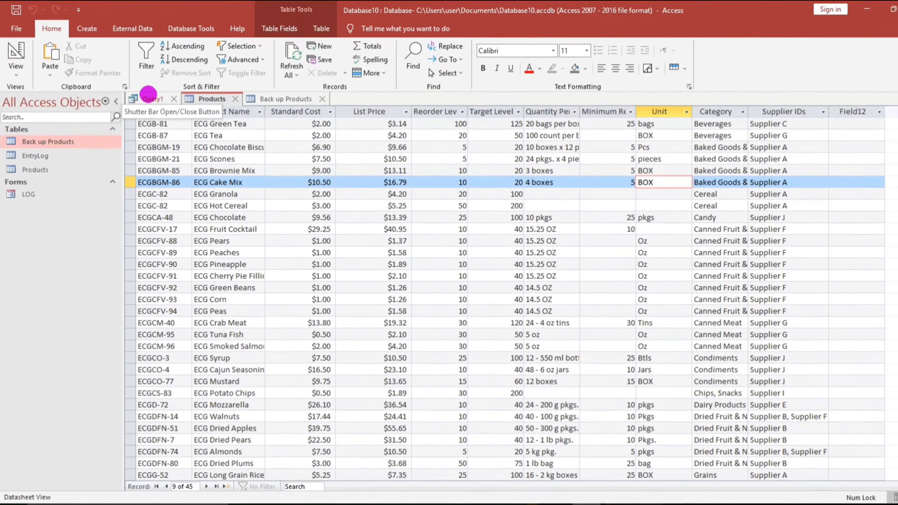
Redefine the Unit update in the query to "Pkgs", with "pkgs" as the criterion and "pkgs." as the alternative criterion.
click(139, 94)
click(19, 55)
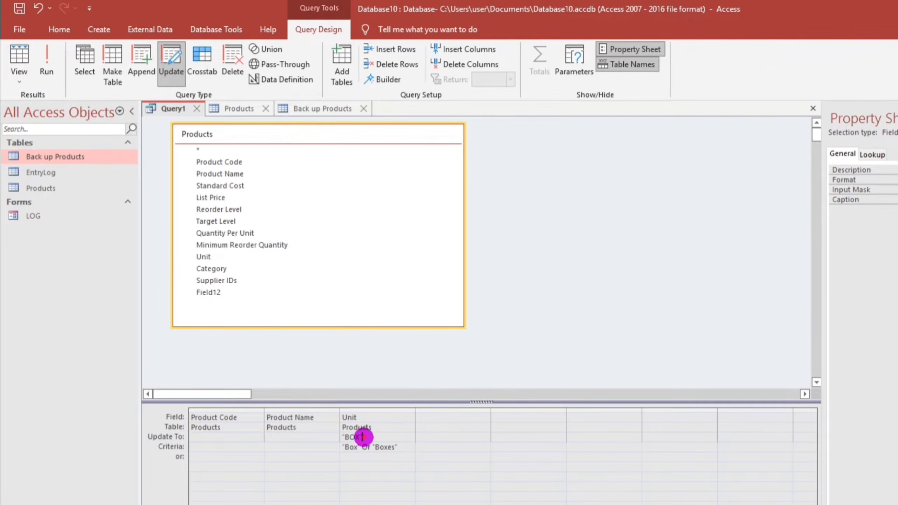
drag(362, 437, 340, 435)
text(P)
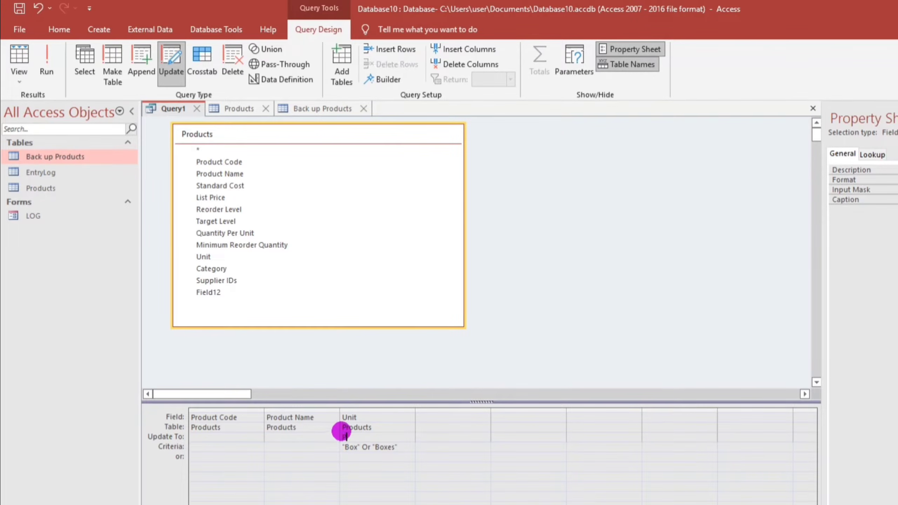
text(kgs)
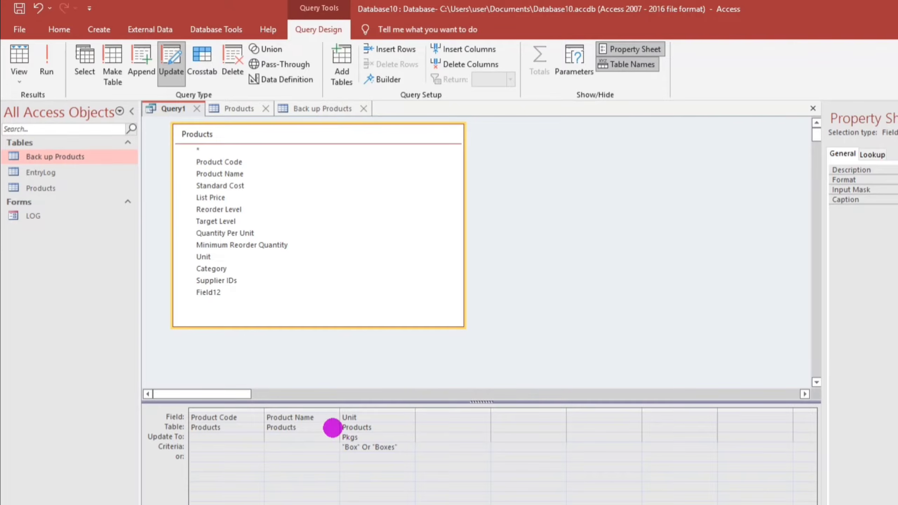
drag(400, 447, 310, 437)
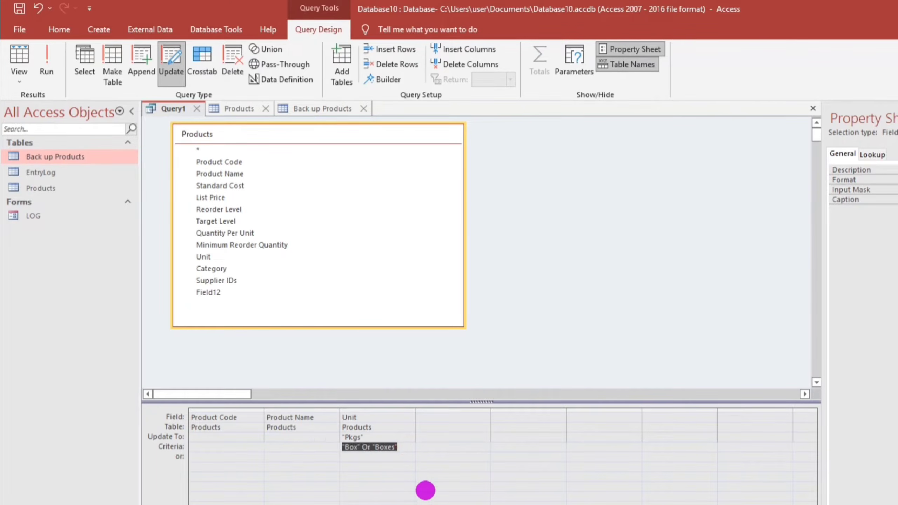
text(pk)
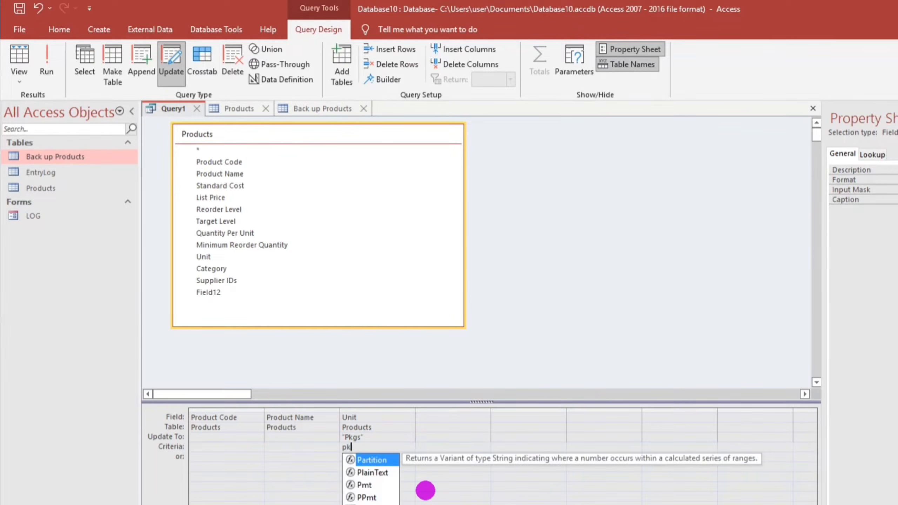
text(gs)
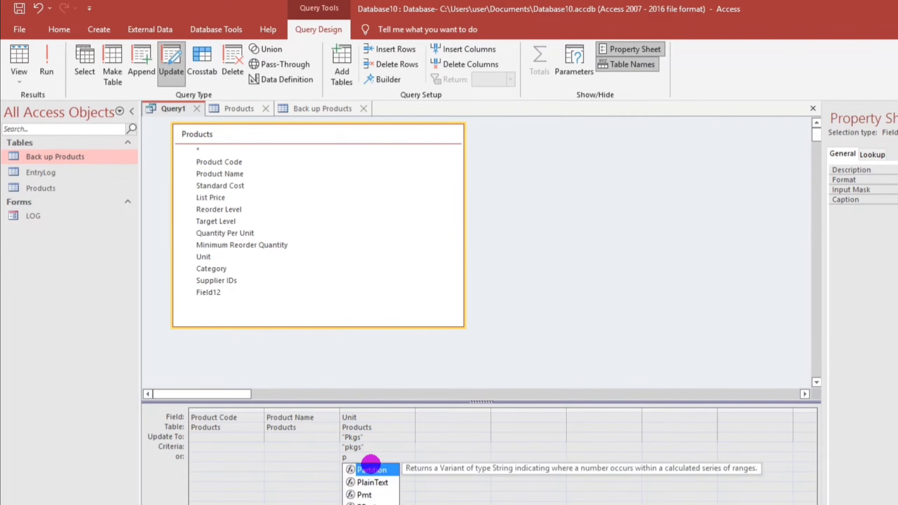
text(s.)
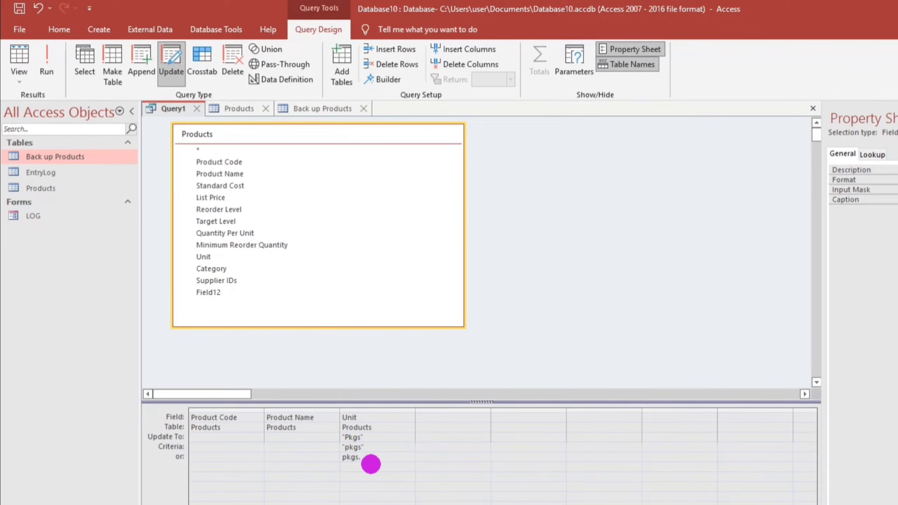
click(355, 474)
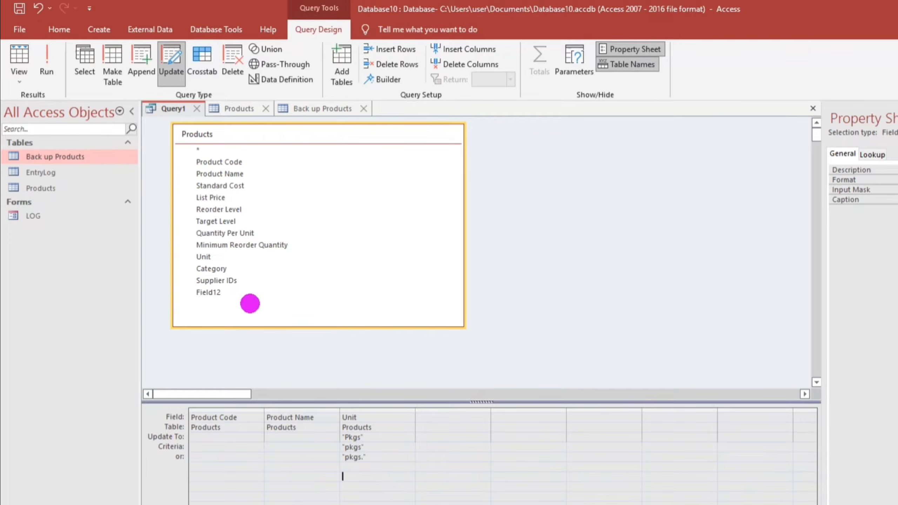
Preview the Unit records matching pkgs or pkgs., and run the update query on them.
click(18, 58)
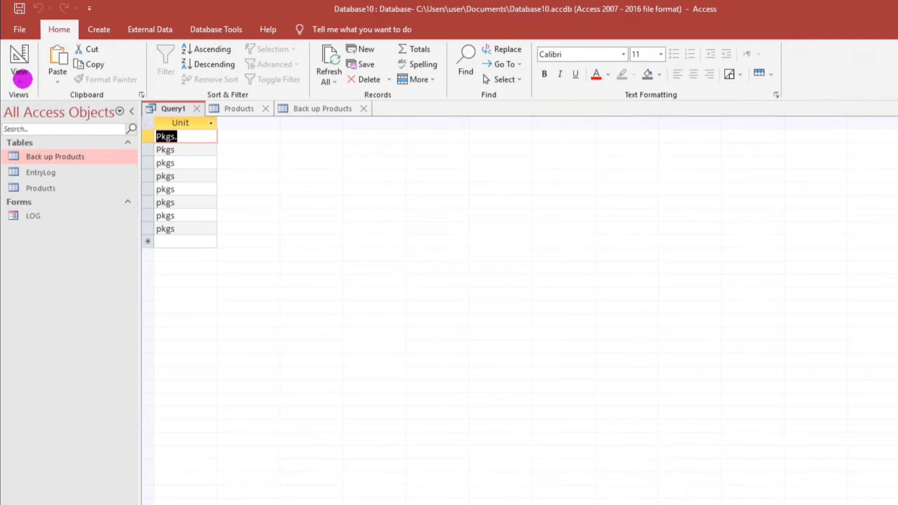
click(18, 57)
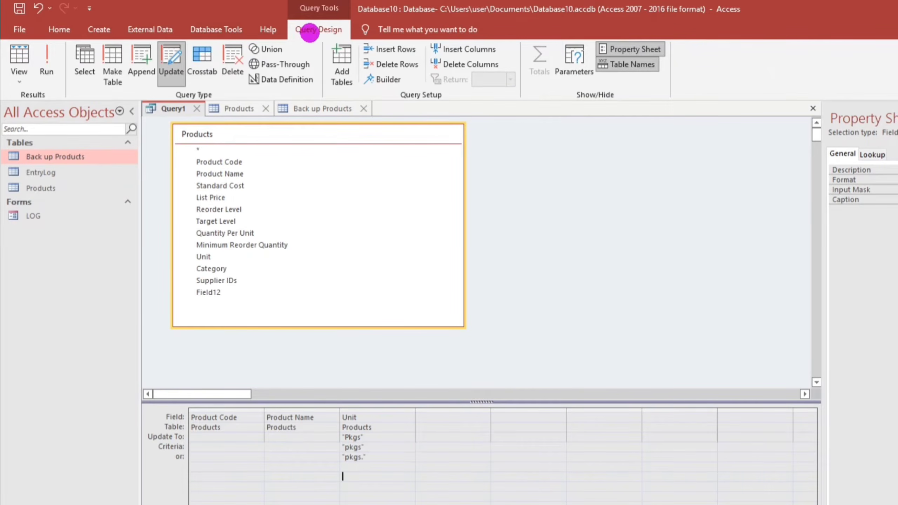
click(49, 57)
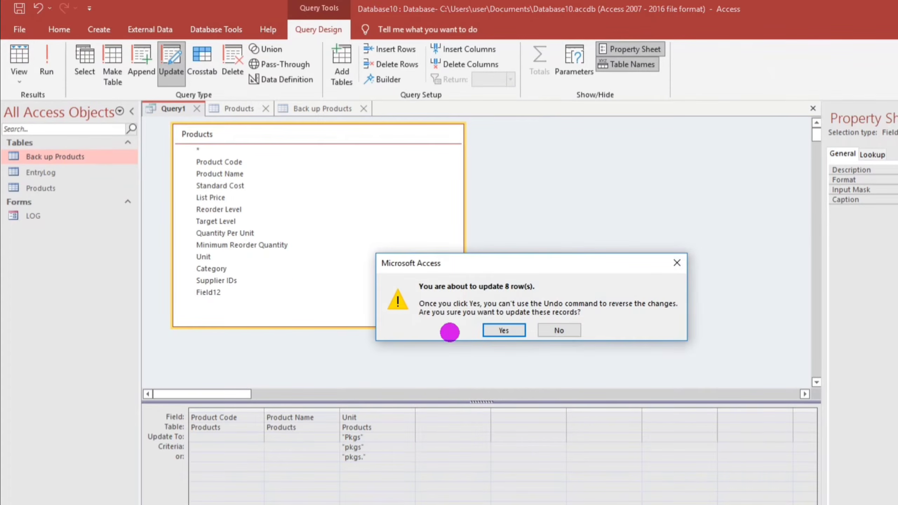
click(495, 330)
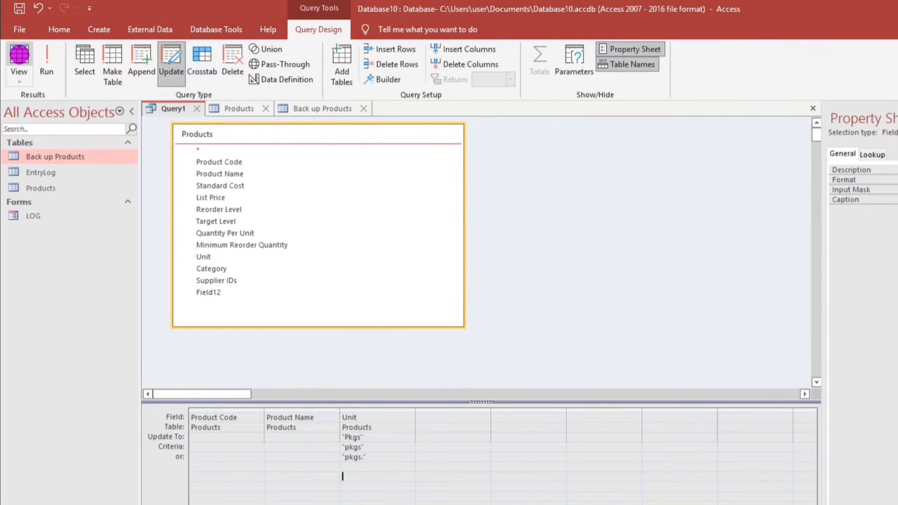
Check the package unit values in the query's datasheet and in the Unit column of the Products table.
click(19, 55)
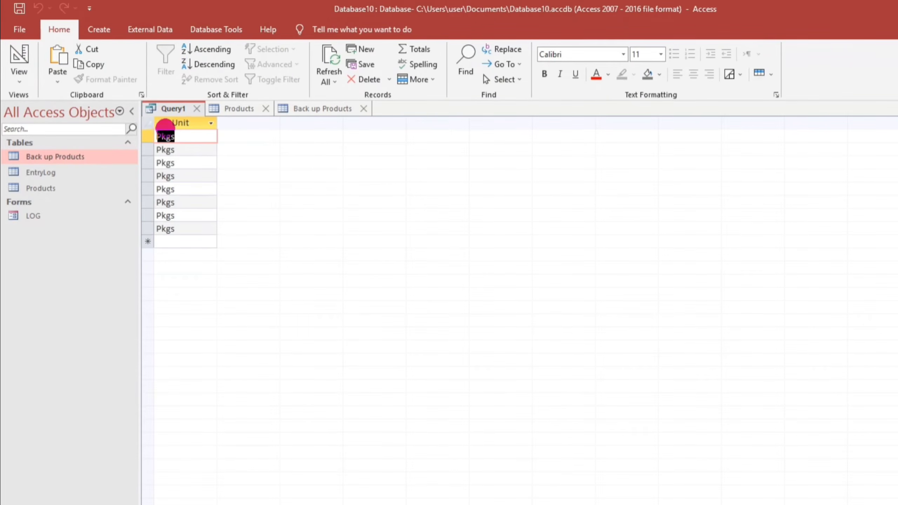
click(215, 108)
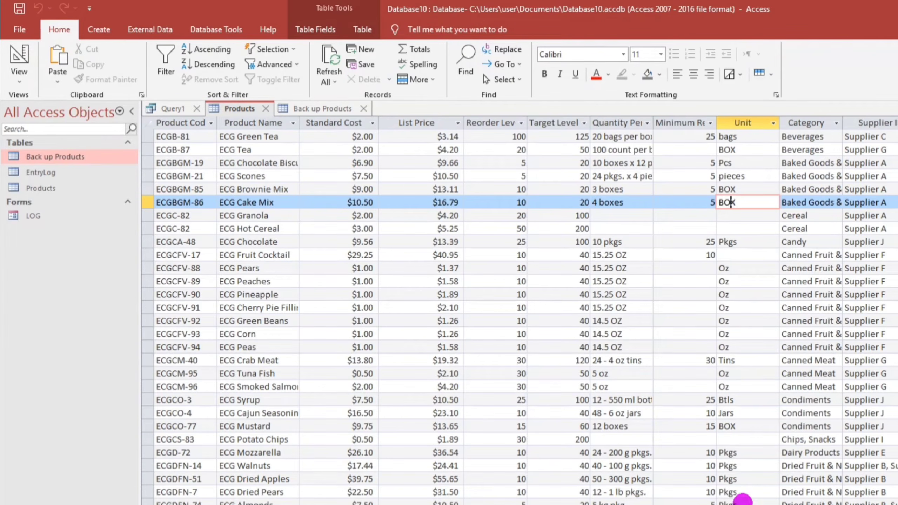
scroll(741, 490, down, 5)
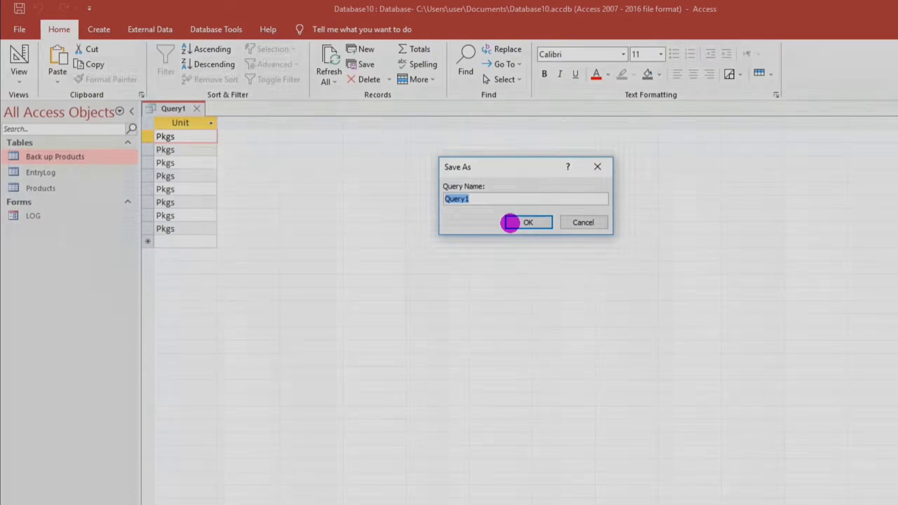
Save the update query as Query1, and open the EntryLog table.
click(511, 222)
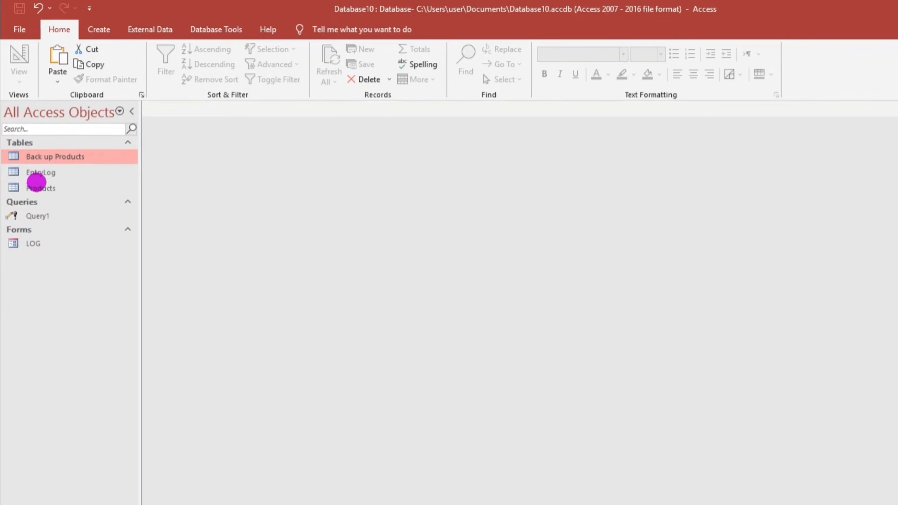
click(42, 172)
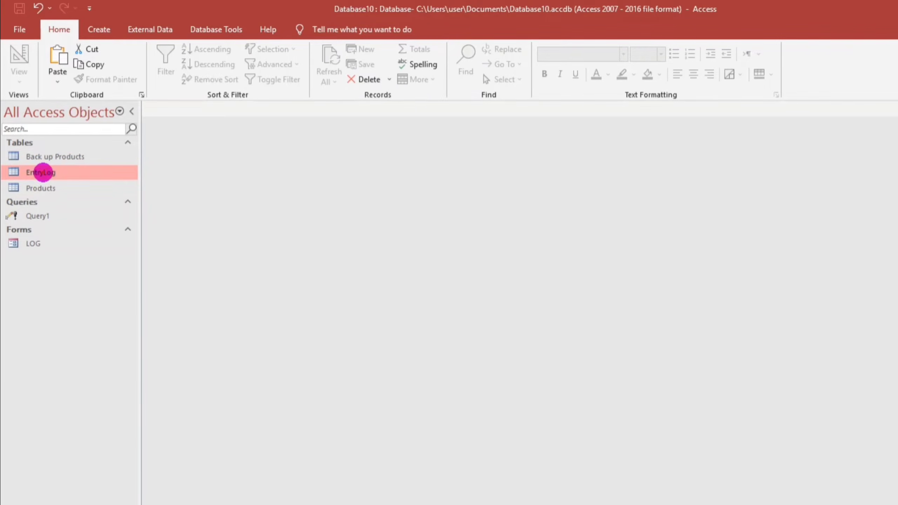
double_click(42, 173)
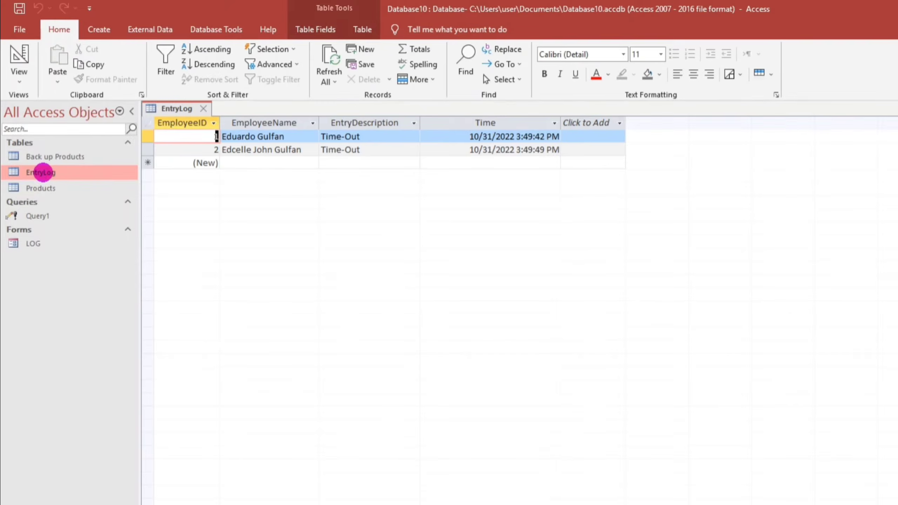
Open the LOG form to examine its Employee Name list, then minimize the form and close the EntryLog table.
click(340, 137)
double_click(20, 243)
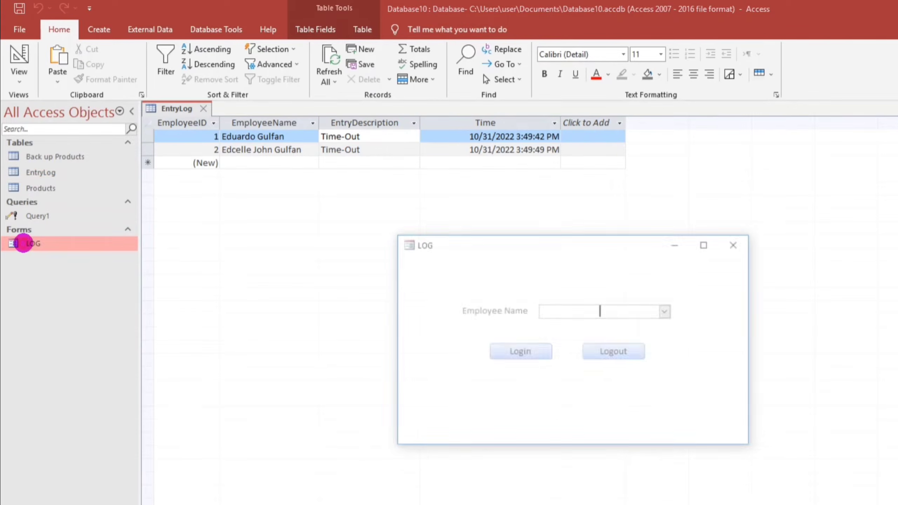
drag(467, 241, 676, 176)
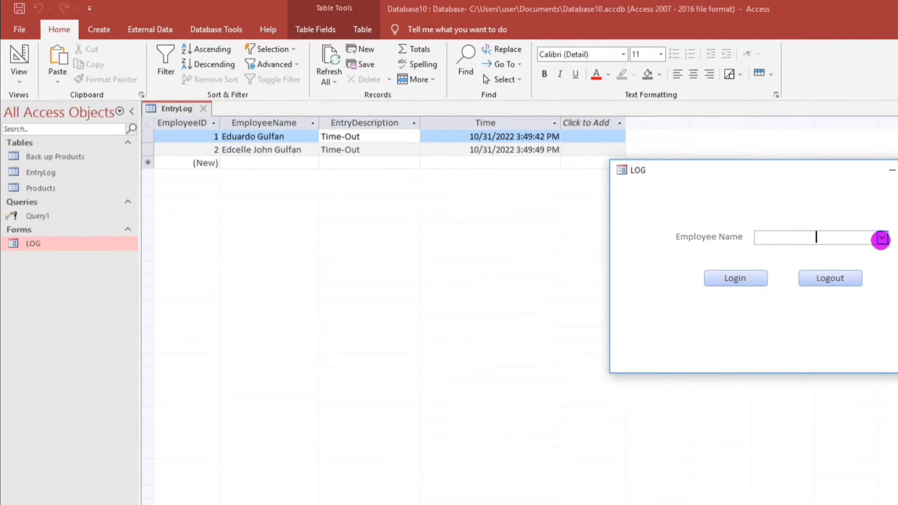
click(882, 238)
click(881, 239)
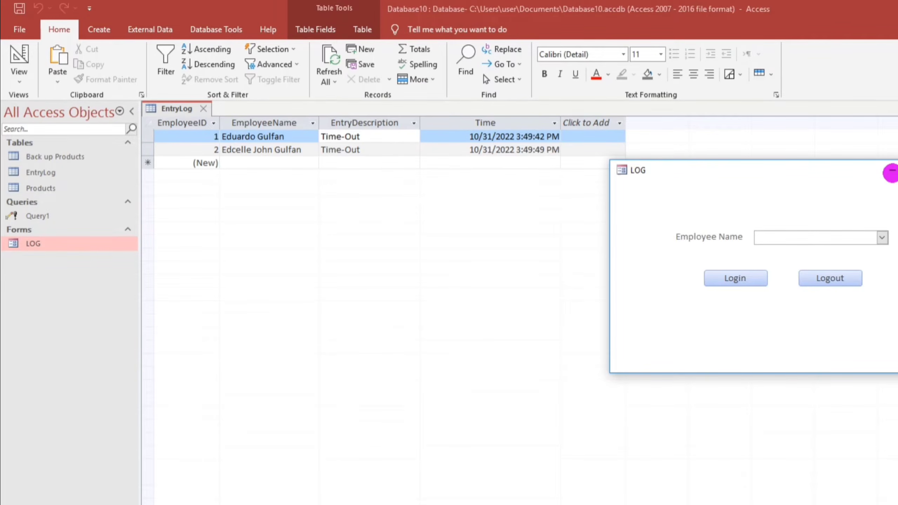
click(891, 170)
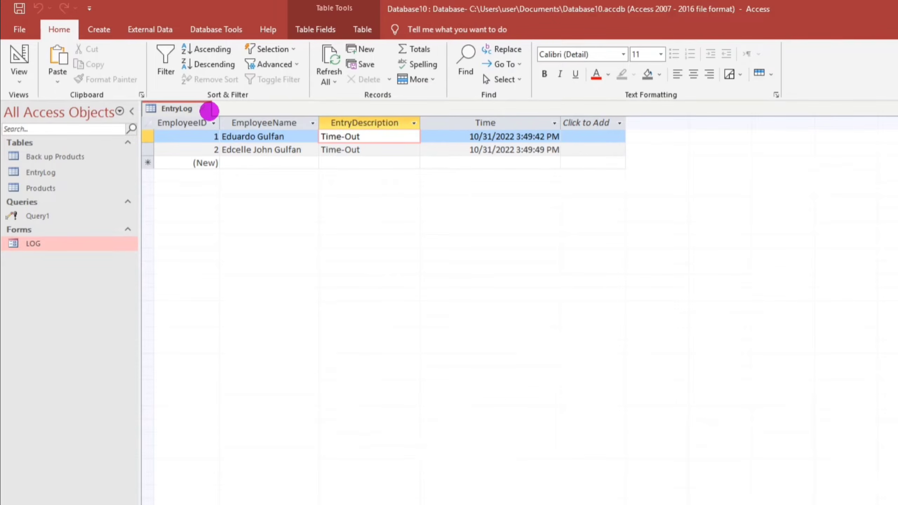
click(204, 109)
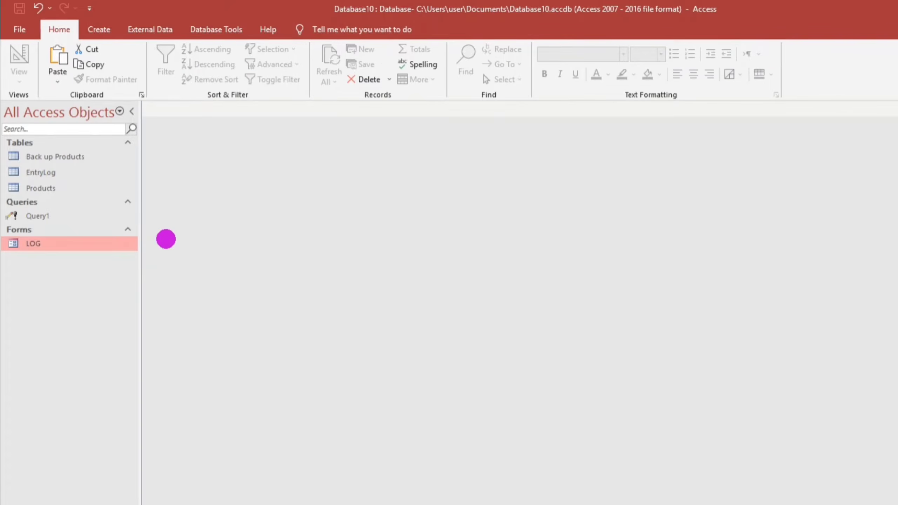
Start a new query in design view based on the EntryLog table.
click(99, 29)
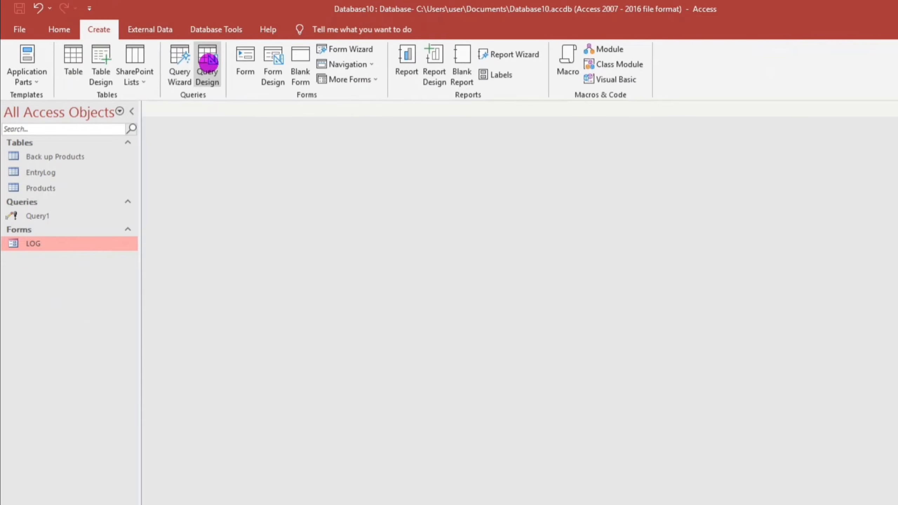
click(205, 60)
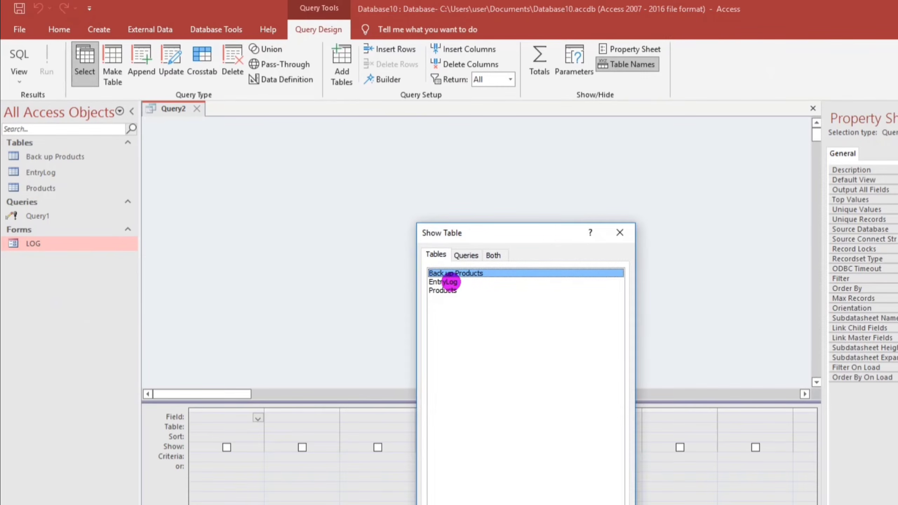
double_click(450, 282)
click(619, 233)
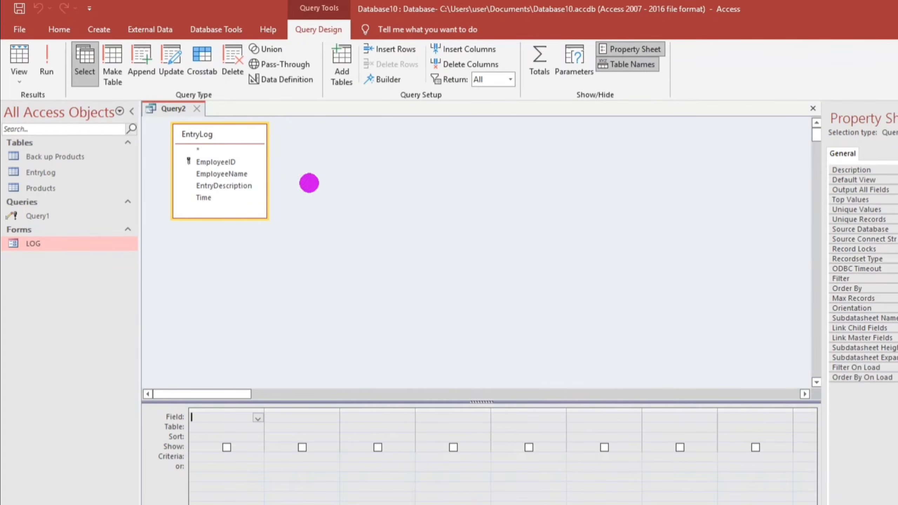
Add the EmployeeName, EntryDescription and Time fields to the query and make it an update query.
double_click(207, 174)
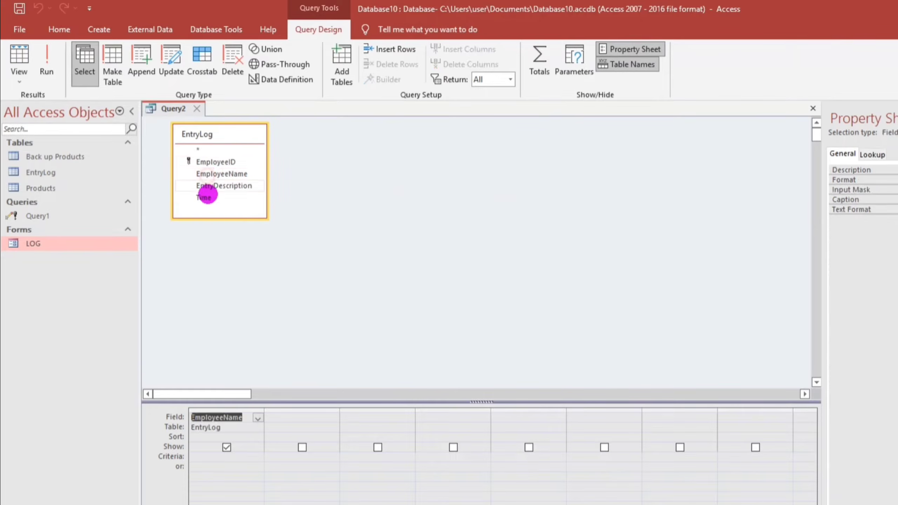
double_click(210, 185)
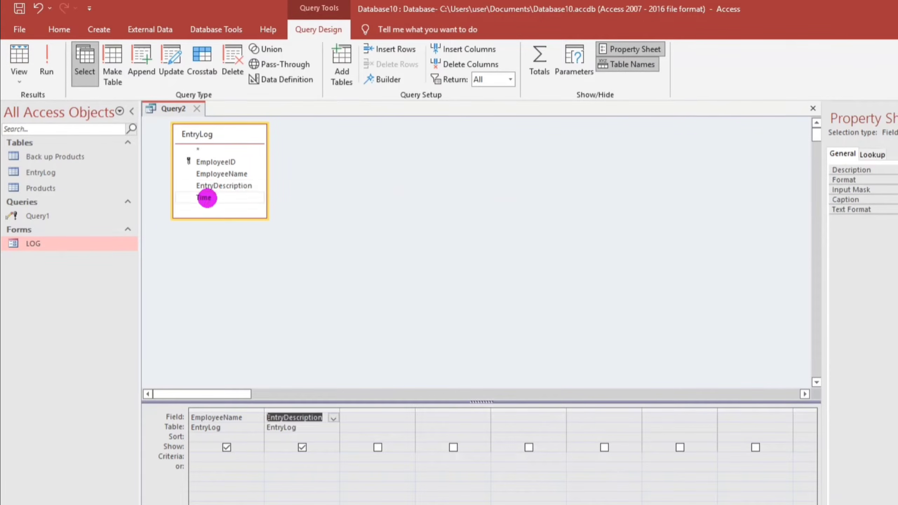
double_click(204, 197)
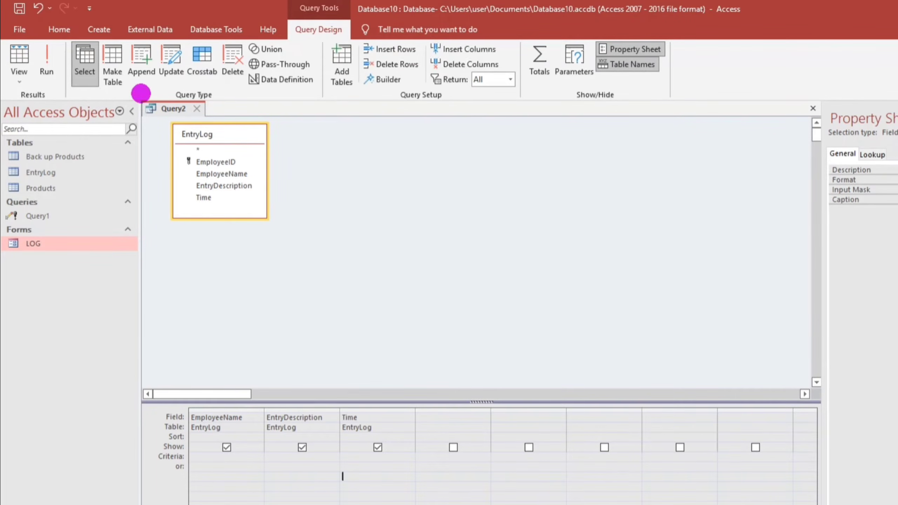
click(171, 61)
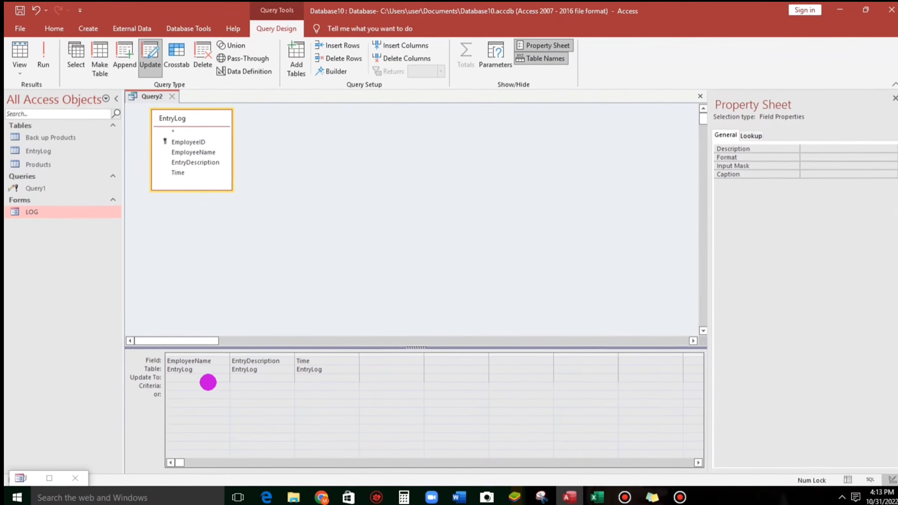
click(176, 381)
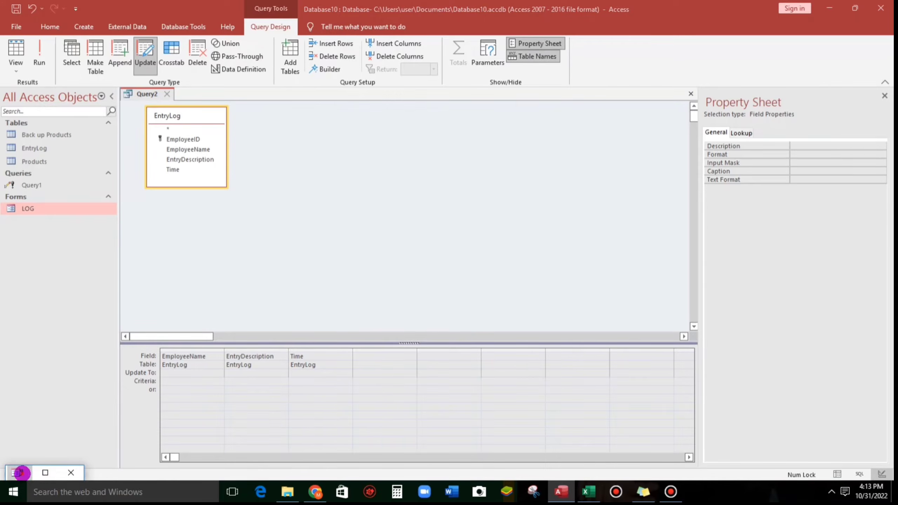
Look up the control name of the Employee Name combo box in the LOG form's design, and close the form.
click(44, 473)
right_click(702, 175)
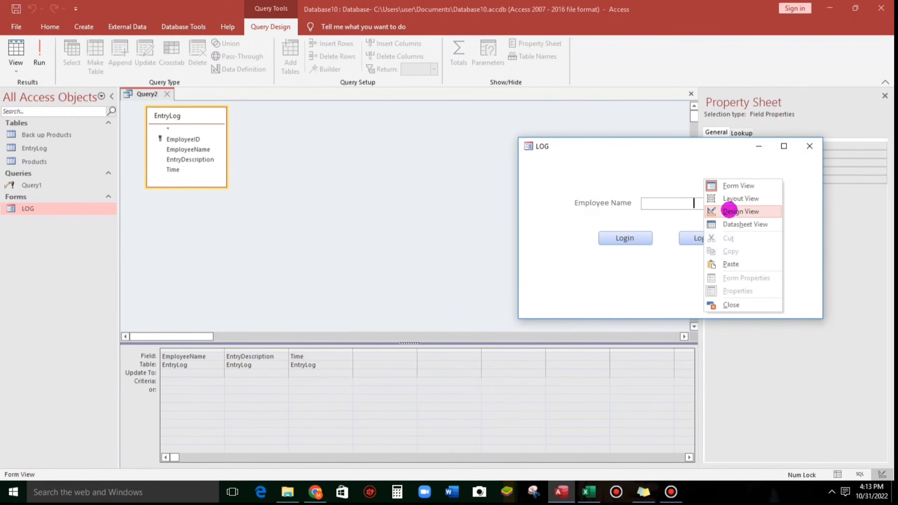
click(712, 212)
click(279, 173)
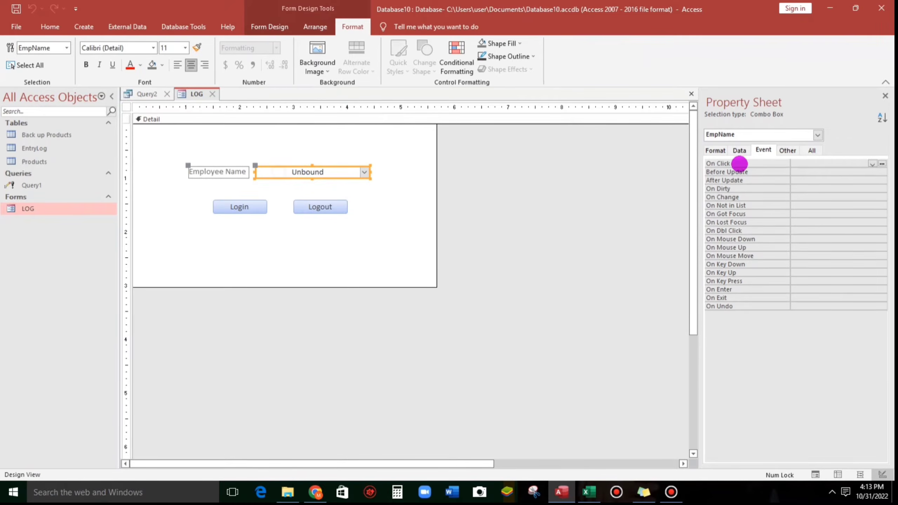
click(788, 150)
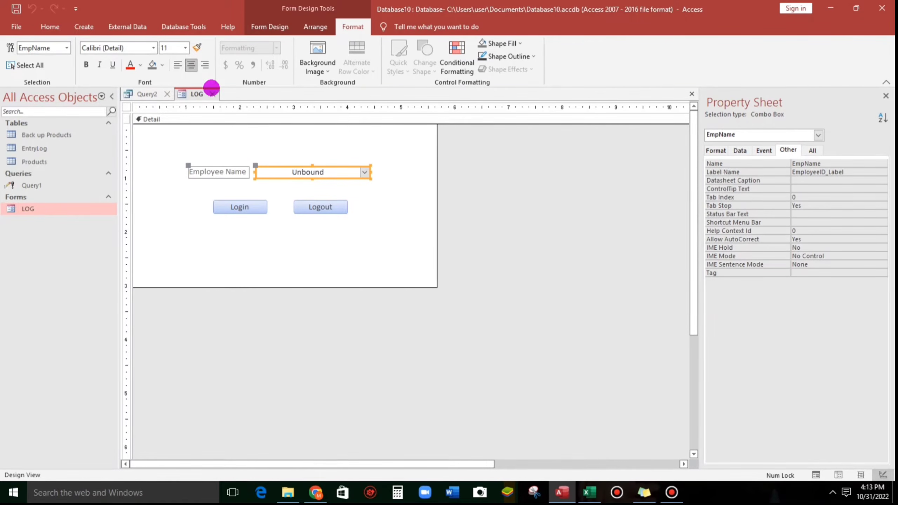
click(212, 94)
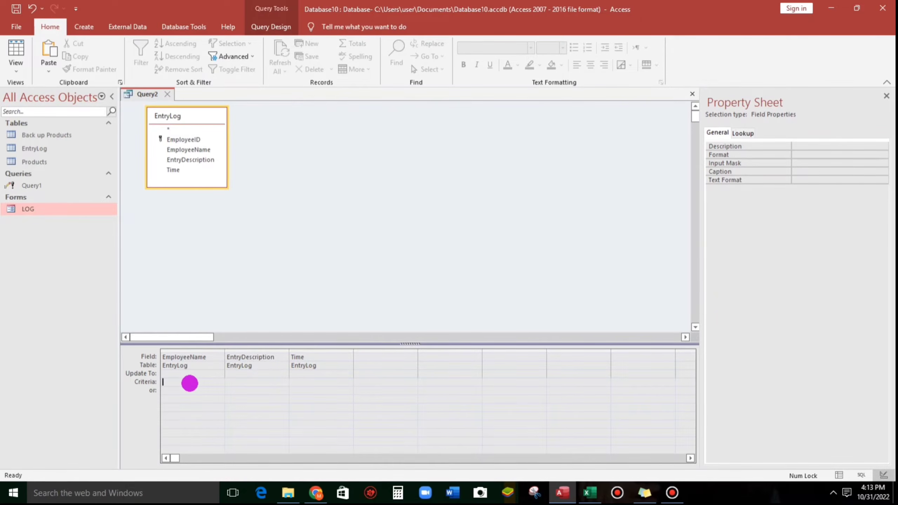
Set the EmployeeName criterion to the LOG form's combo box value, [Forms]![LOG]![EmpName].
text(Forms)
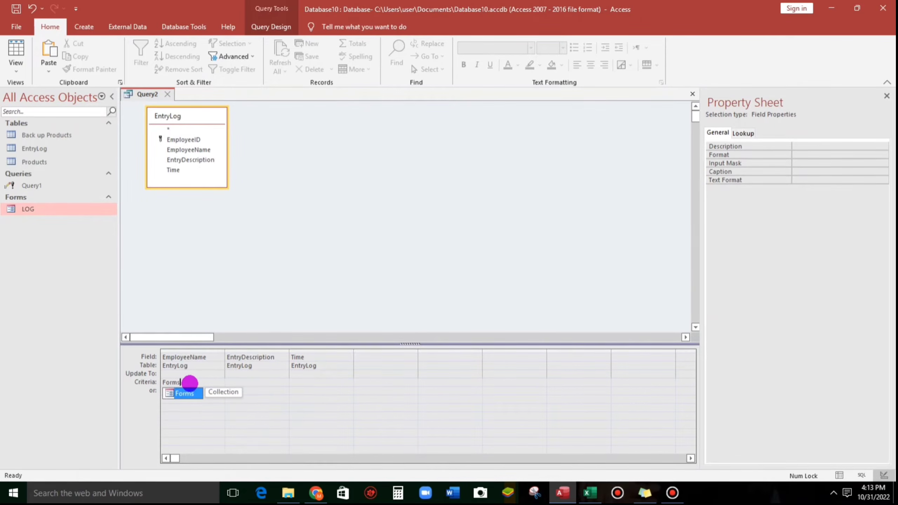
text(!)
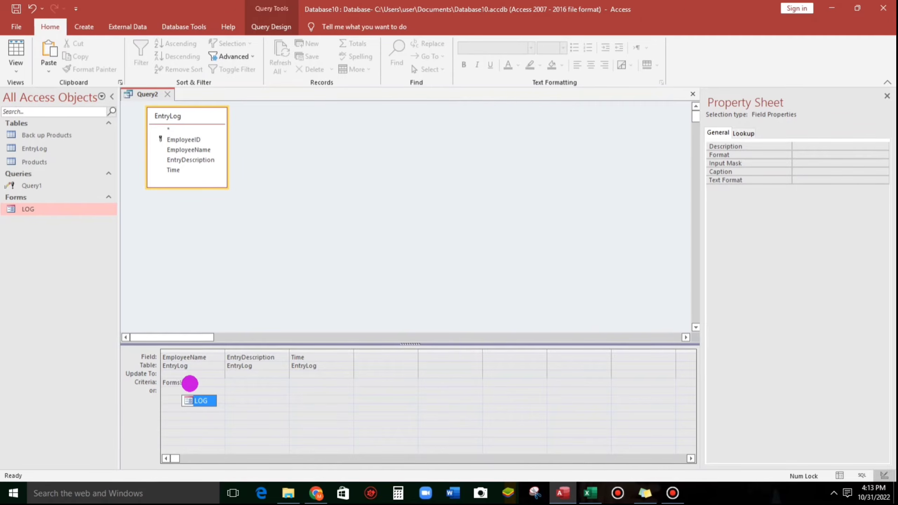
double_click(203, 401)
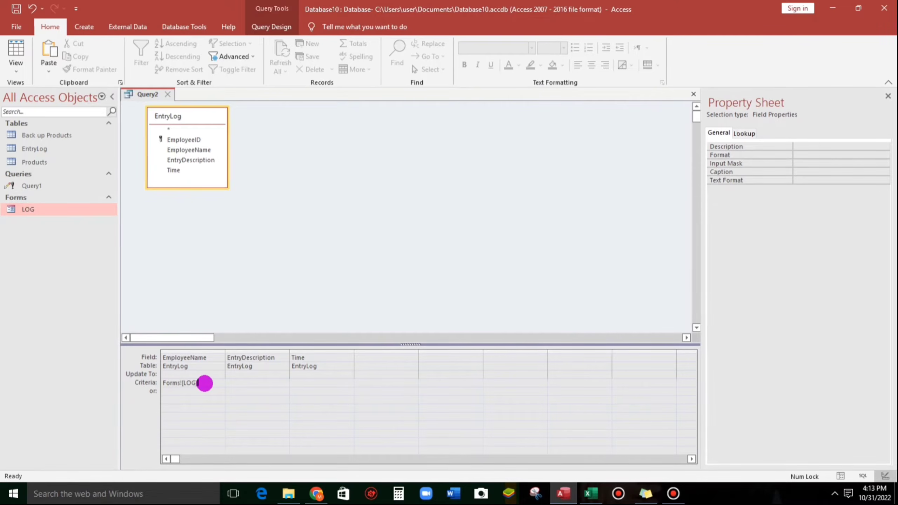
text(!)
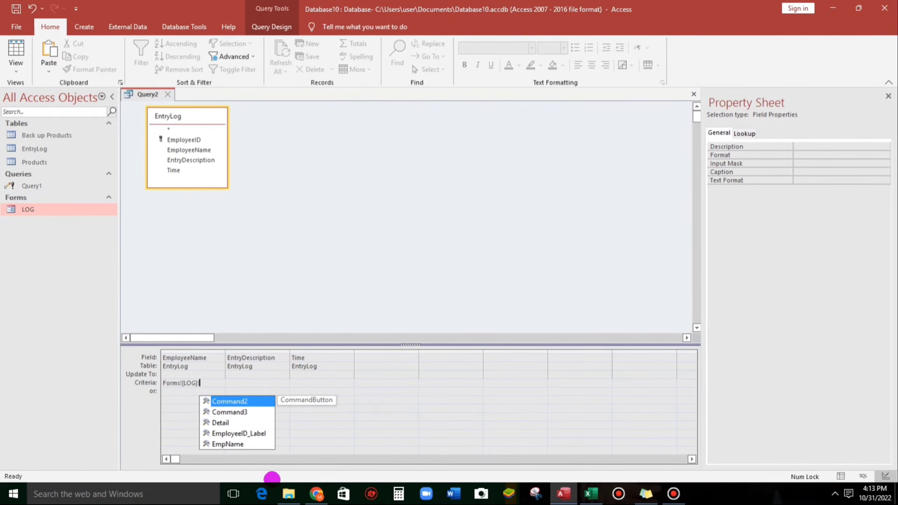
double_click(234, 444)
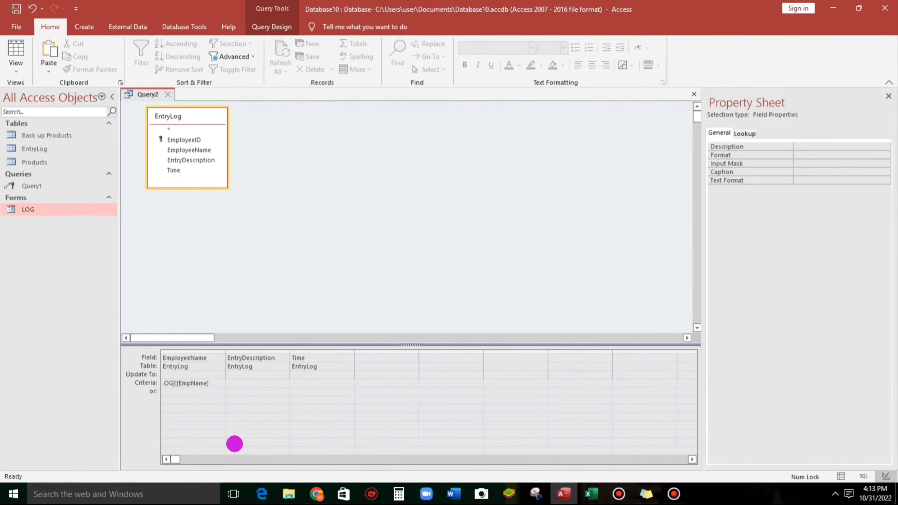
click(267, 391)
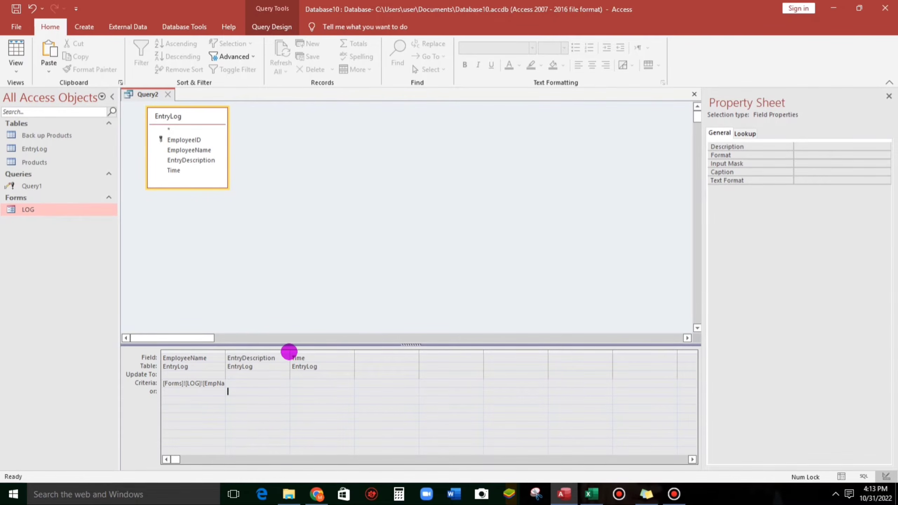
Widen the EntryDescription column in the query grid and set the field to update to "Time-In".
drag(289, 351, 324, 353)
click(235, 374)
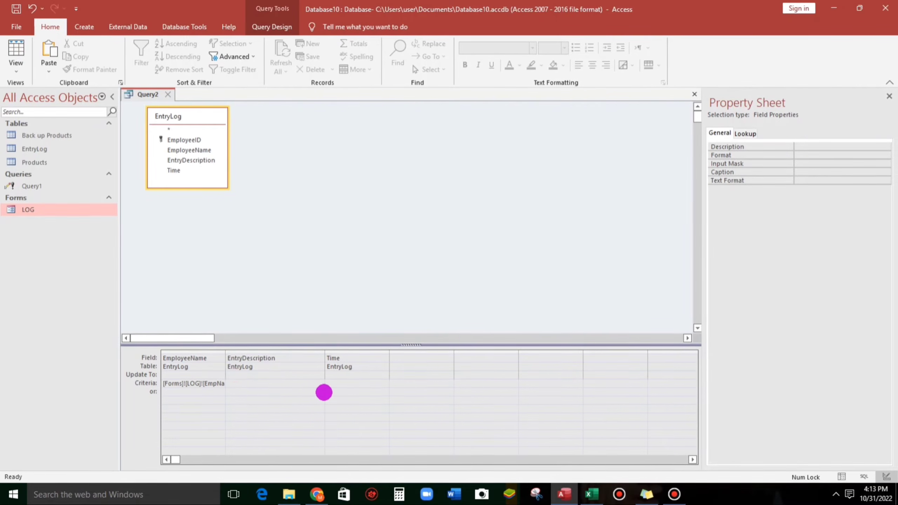
text(Tim)
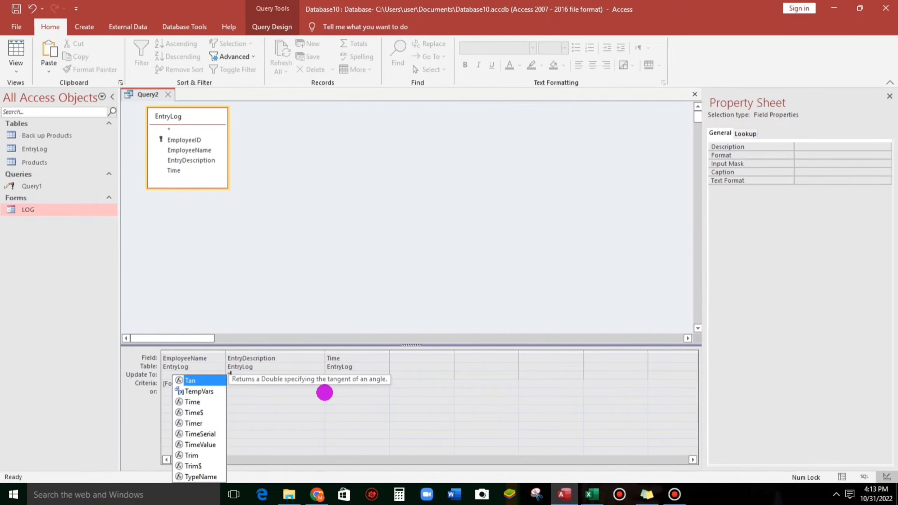
text(e)
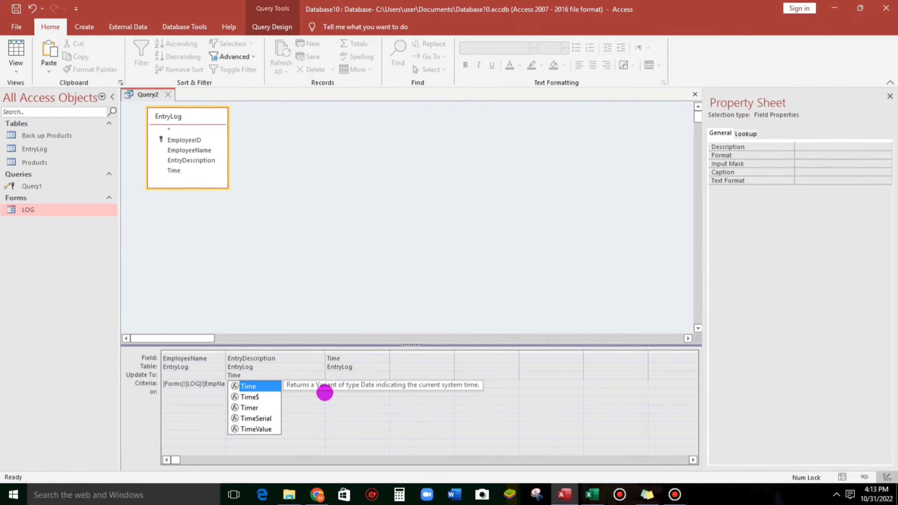
text(-In)
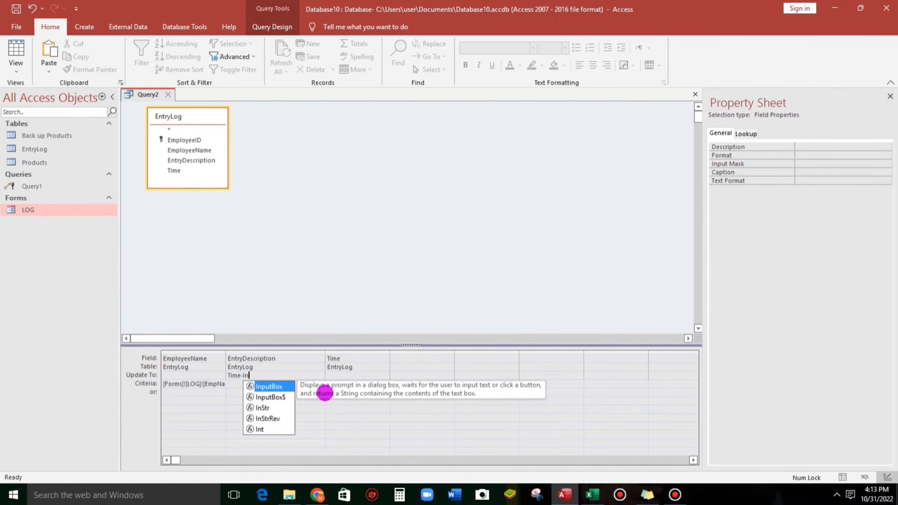
text(")
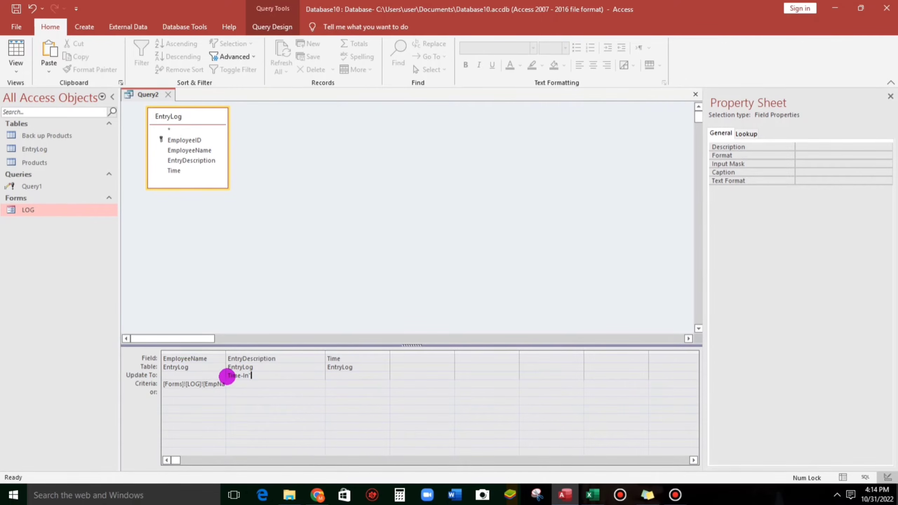
click(226, 375)
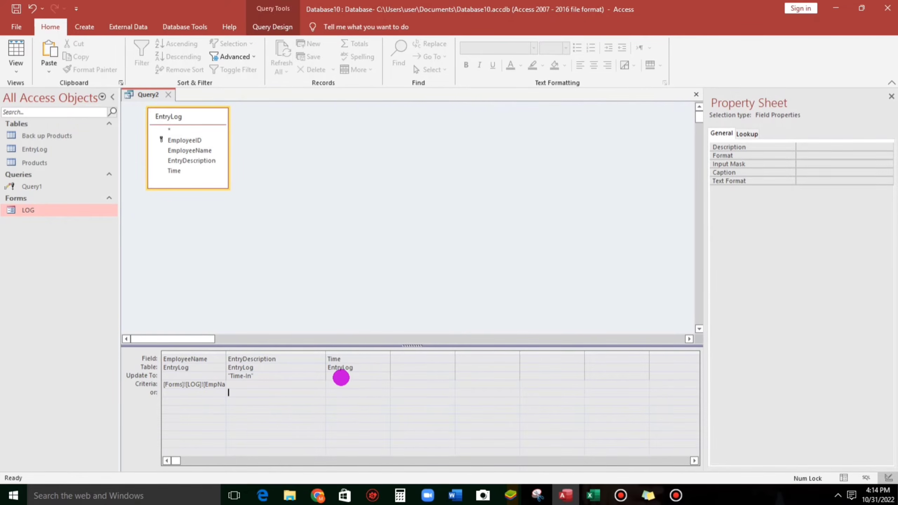
Set the Time field to update to the current date and time with Now().
click(341, 377)
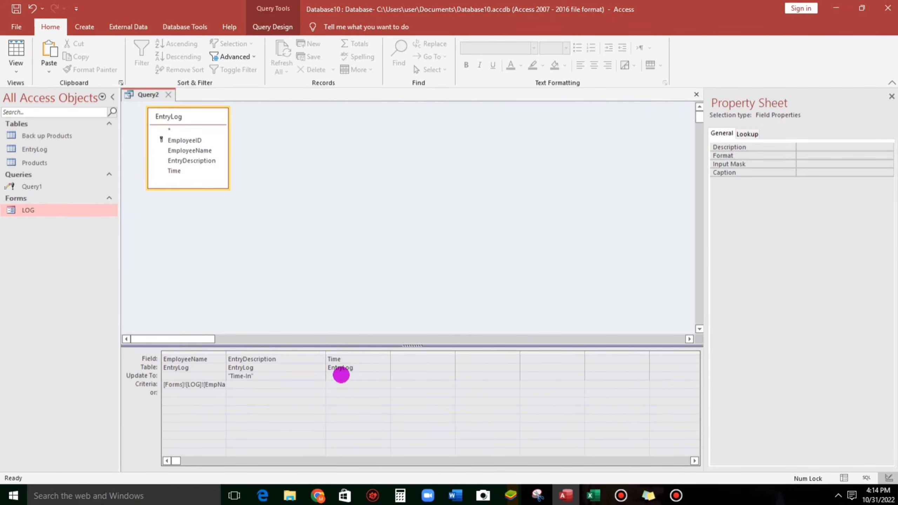
text(Now()
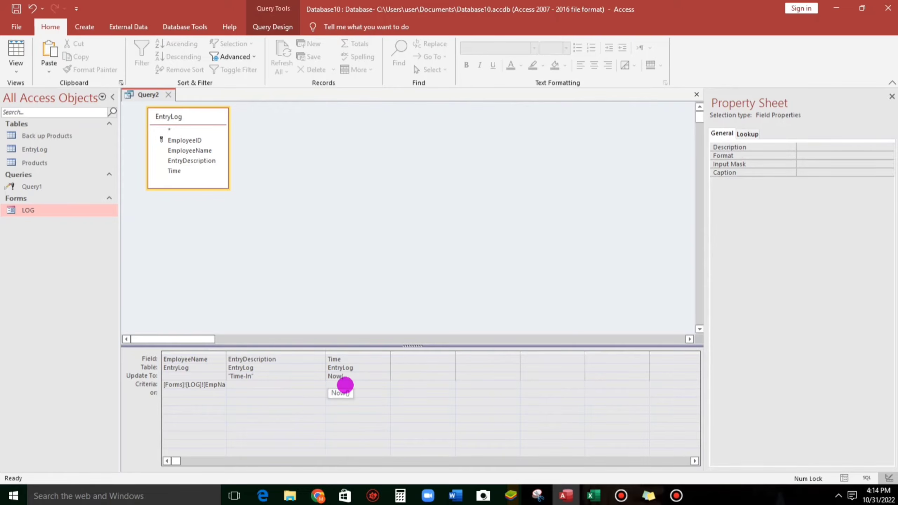
click(337, 403)
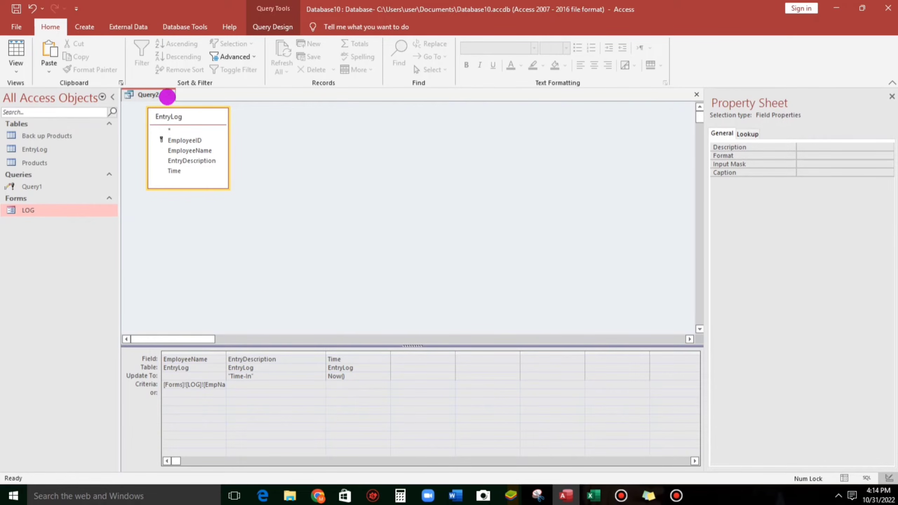
Close the update query and save it under the name Time In.
click(168, 94)
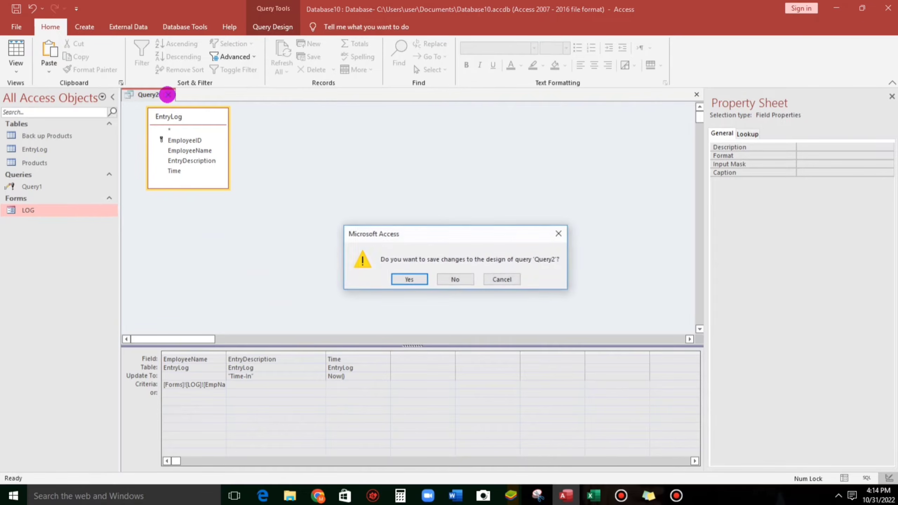
key(Return)
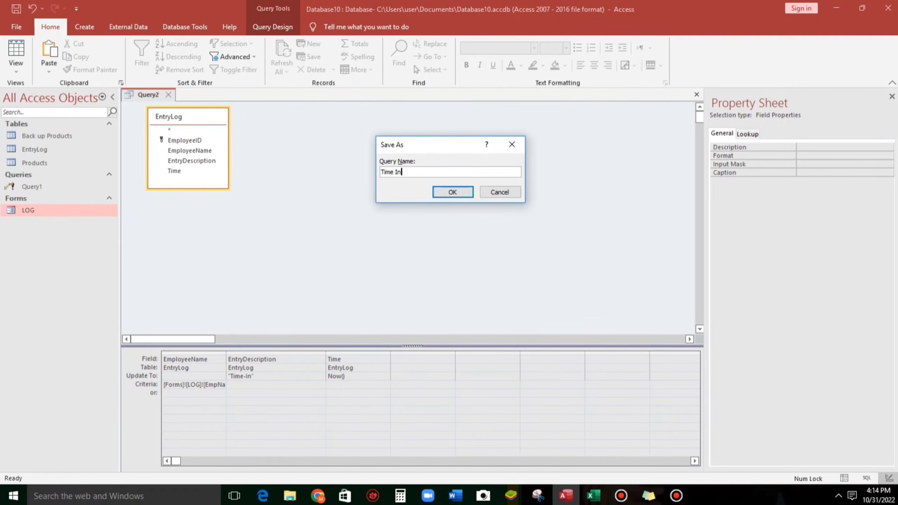
key(Return)
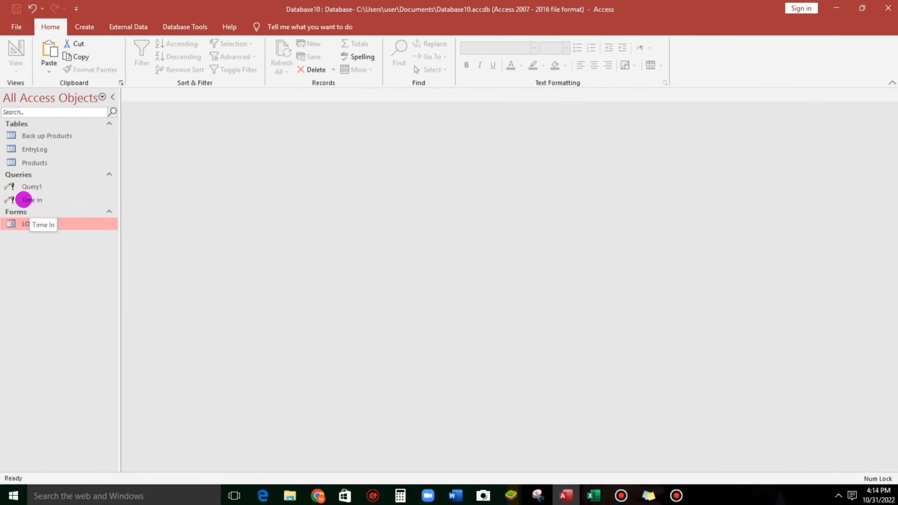
Duplicate the Time In query and name the copy Time Out.
click(24, 199)
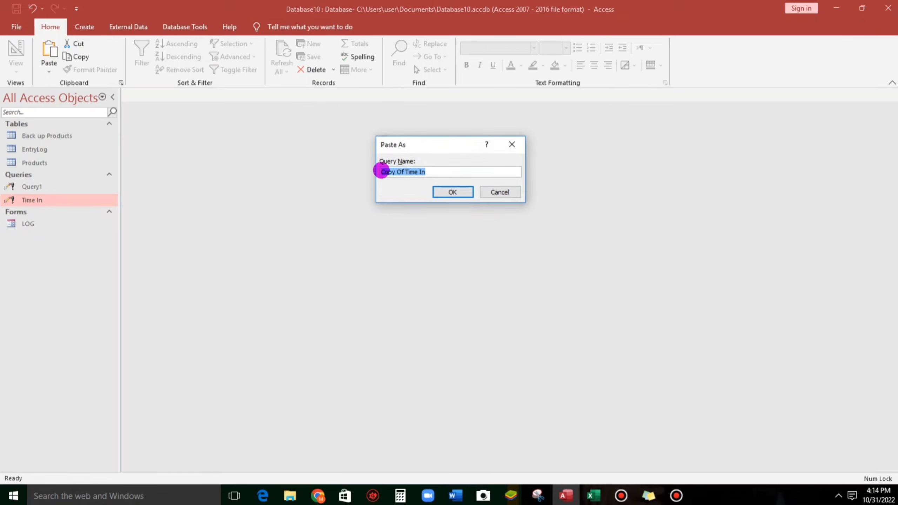
text(Time Out)
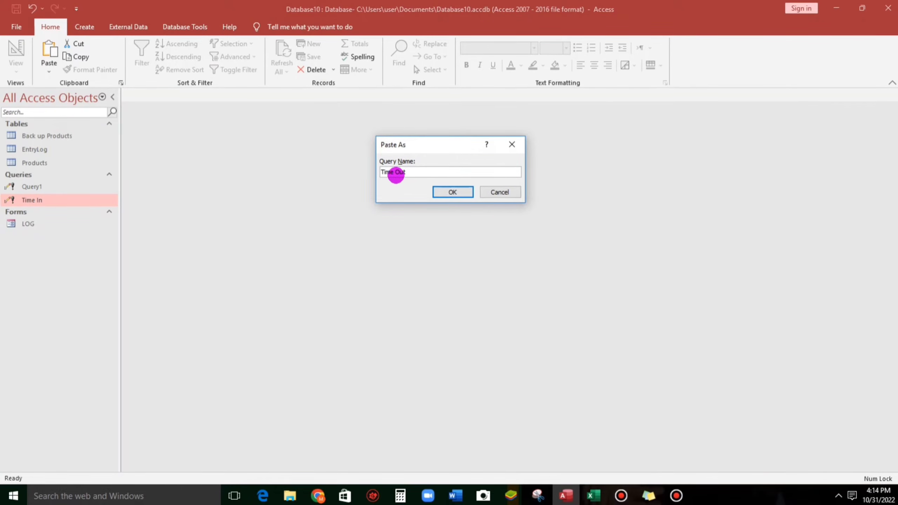
key(Return)
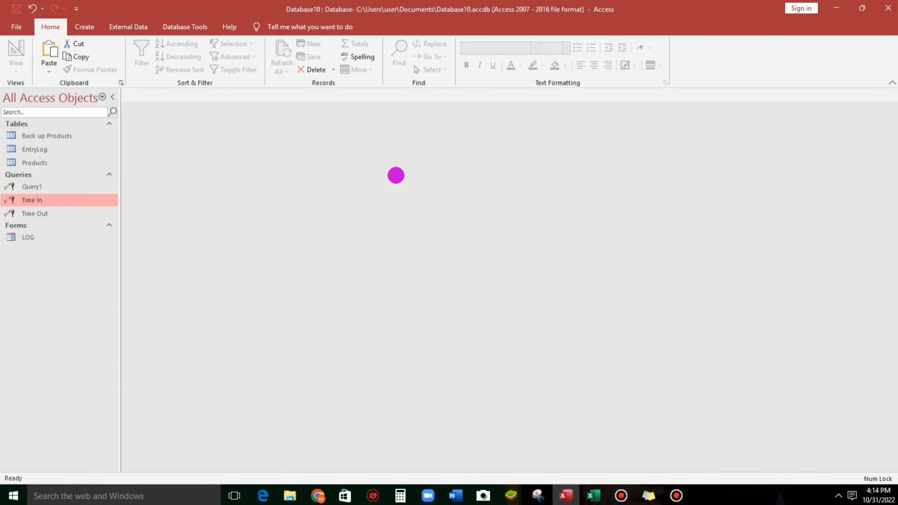
In the Time Out query's design, set EntryDescription to update to "Time-Out", and close the query with its changes saved.
click(44, 214)
right_click(45, 214)
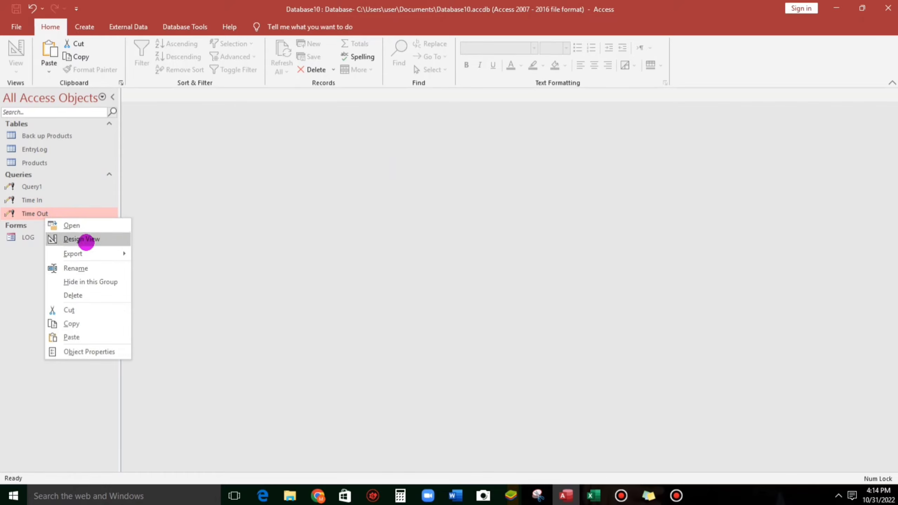
click(85, 240)
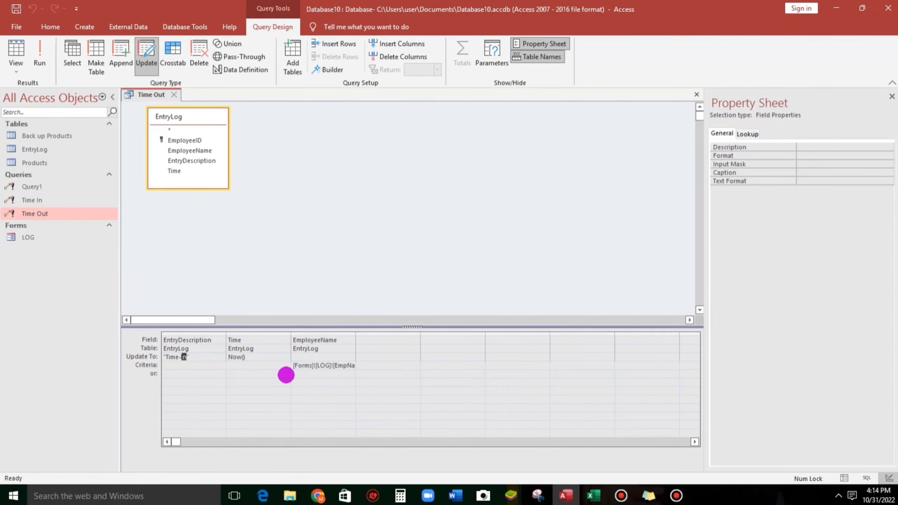
click(334, 398)
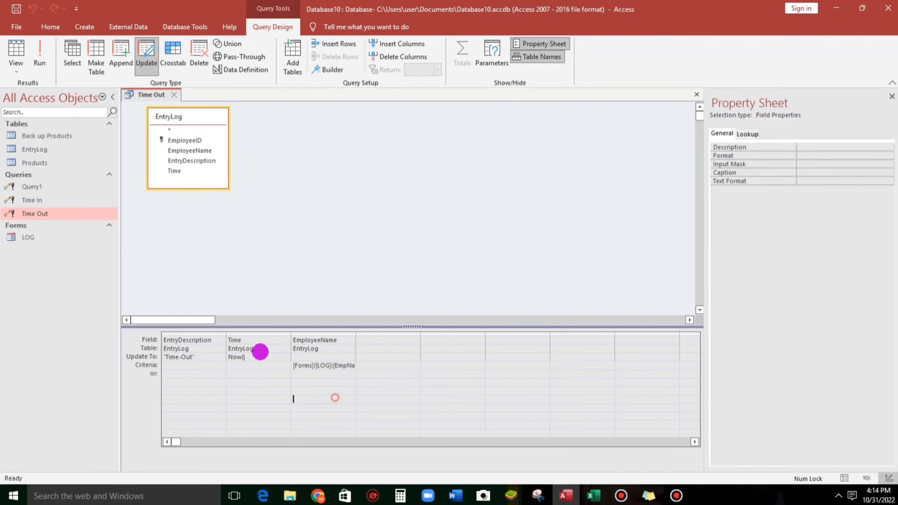
click(176, 95)
key(Return)
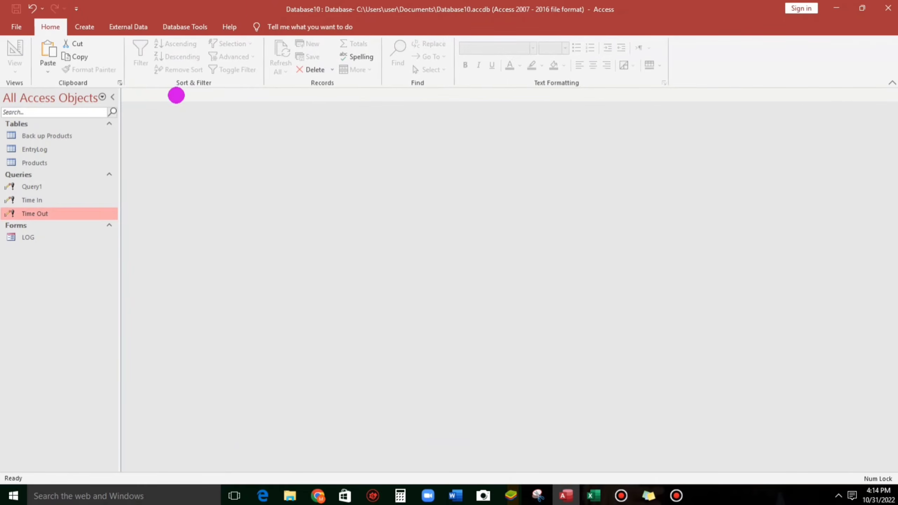
Open the LOG form and switch it to Design View.
double_click(13, 236)
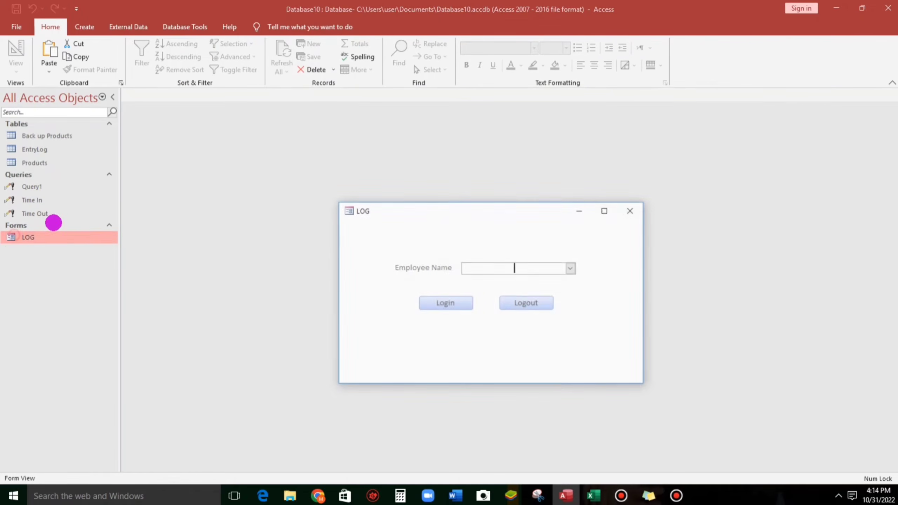
drag(443, 215, 452, 160)
right_click(458, 170)
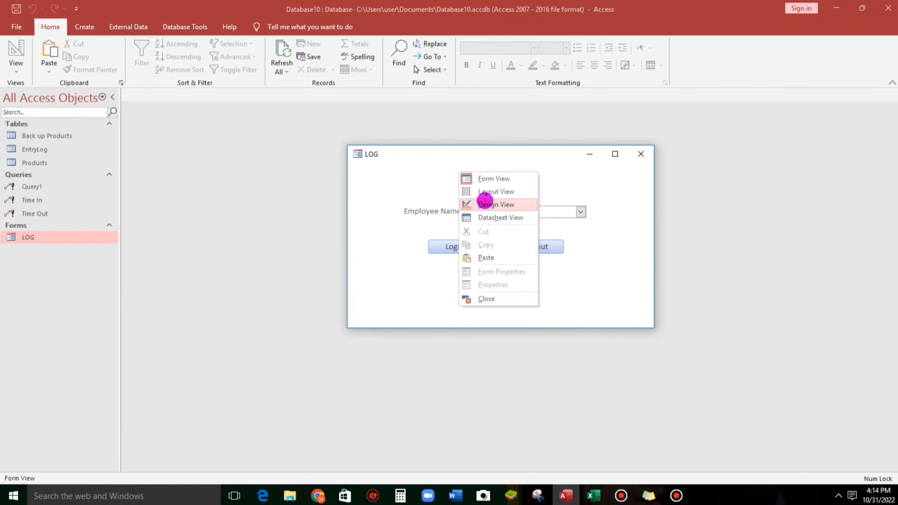
click(481, 204)
Create an On Click event procedure for the Login button with the Code Builder.
click(240, 208)
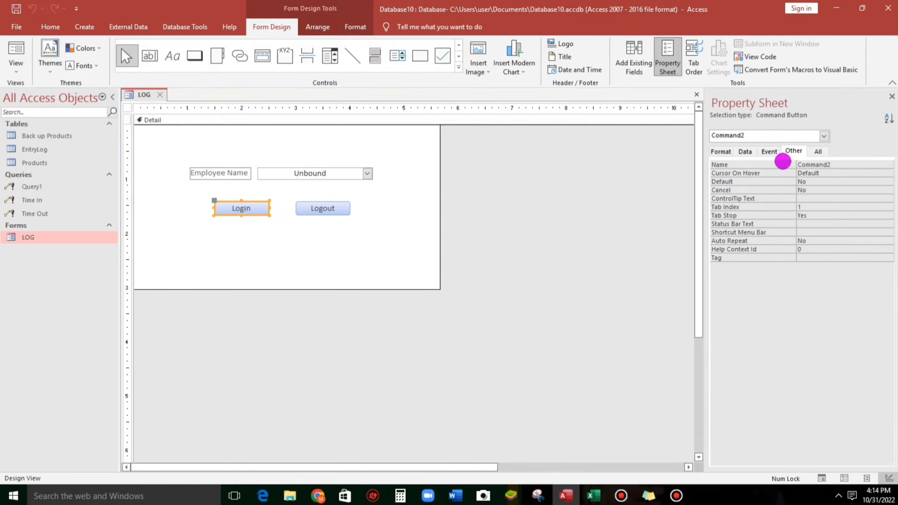
click(768, 152)
click(851, 165)
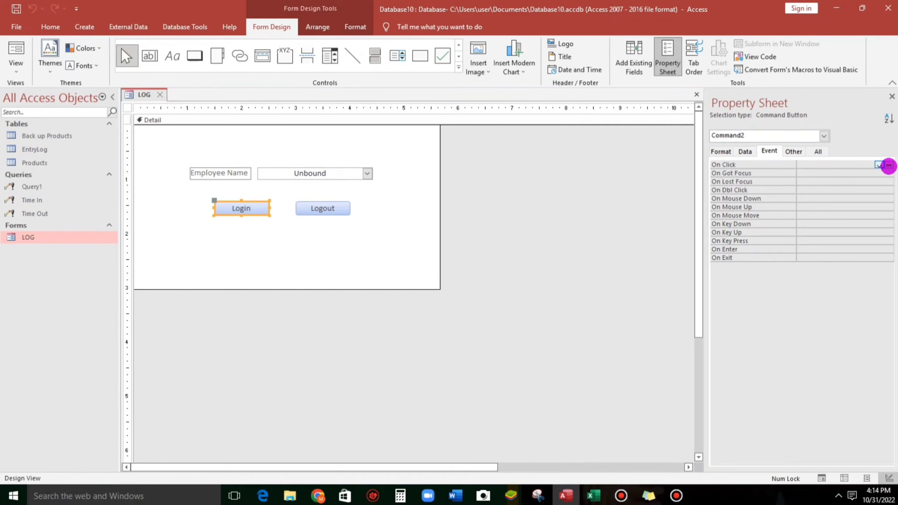
click(888, 165)
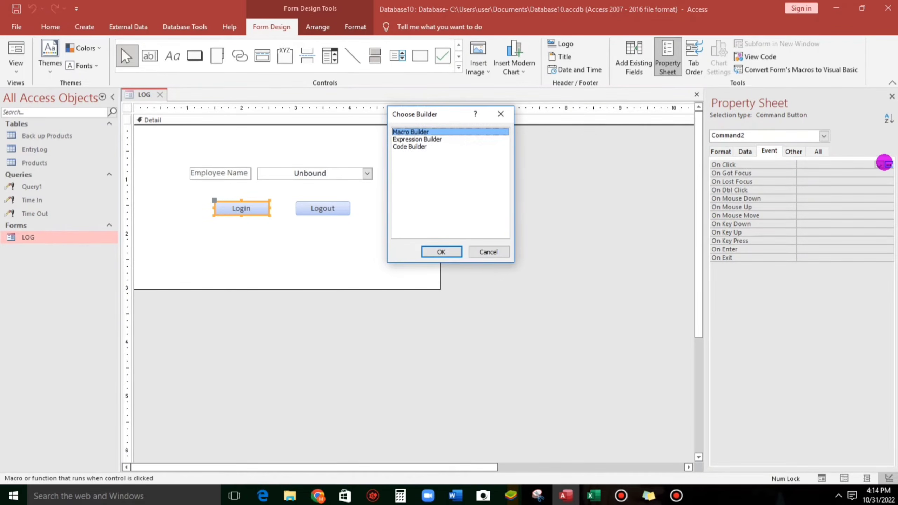
key(Down)
key(Down)
key(Return)
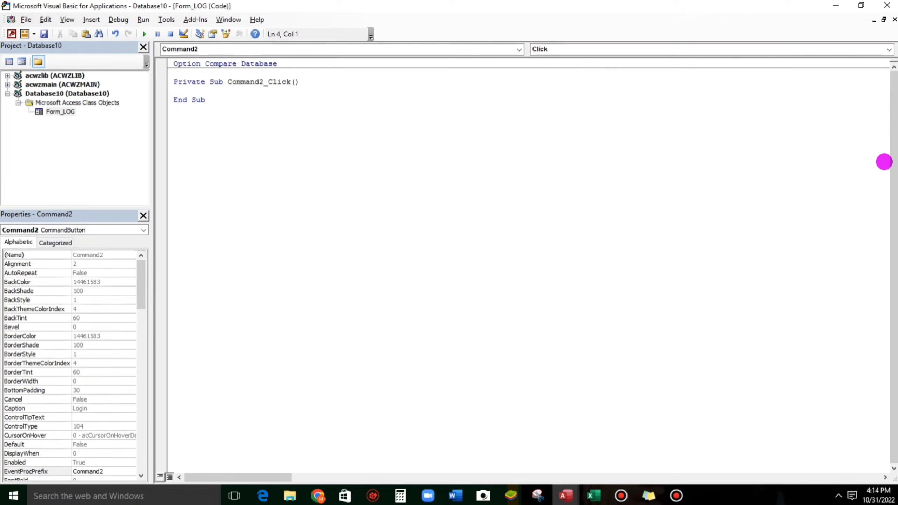
Write DoCmd.OpenQuery "Time In" in the Login button's click procedure and close the code editor.
key(Return)
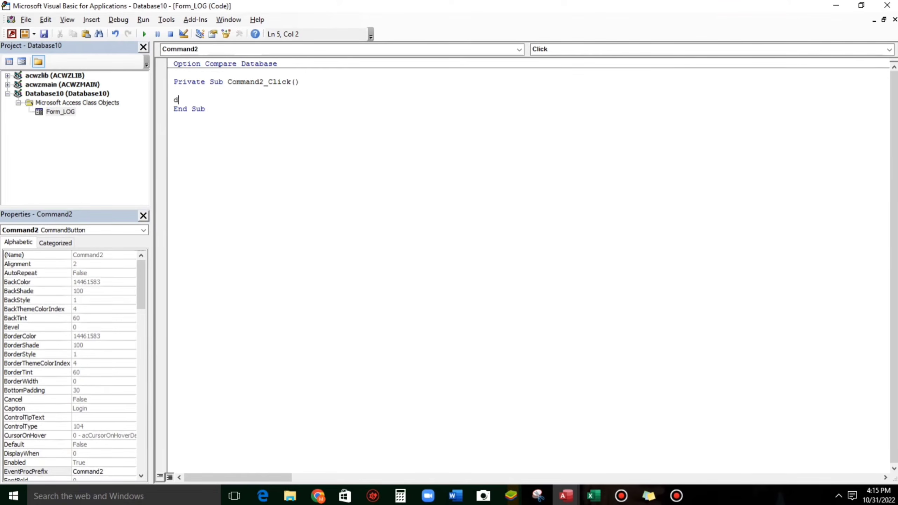
text(docmd.openq)
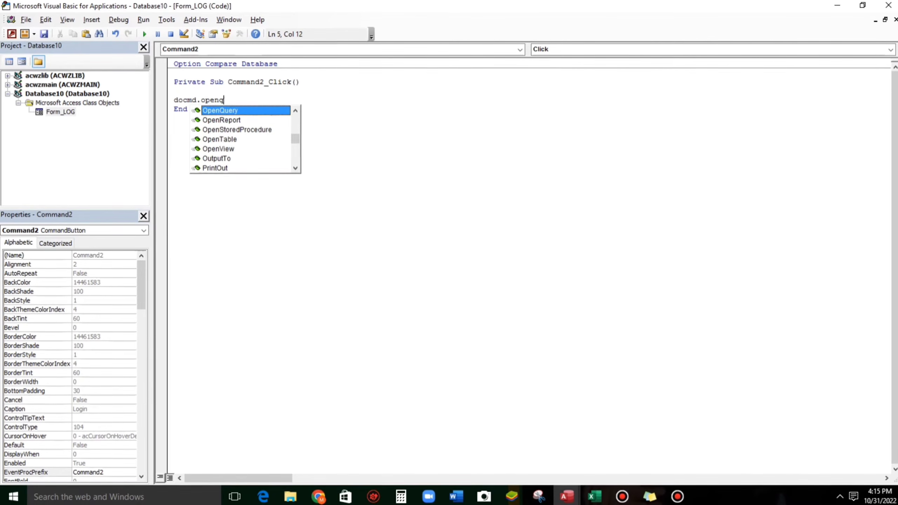
key(Tab)
text(")
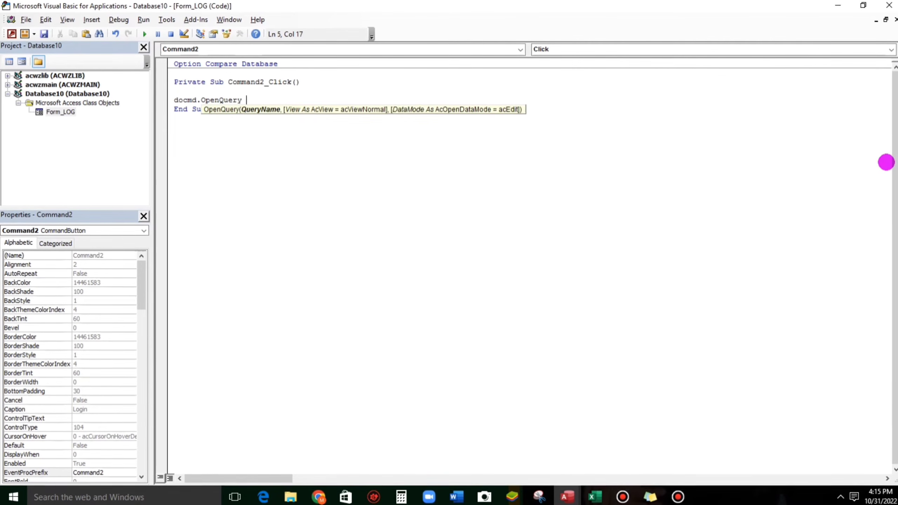
key(alt+Tab)
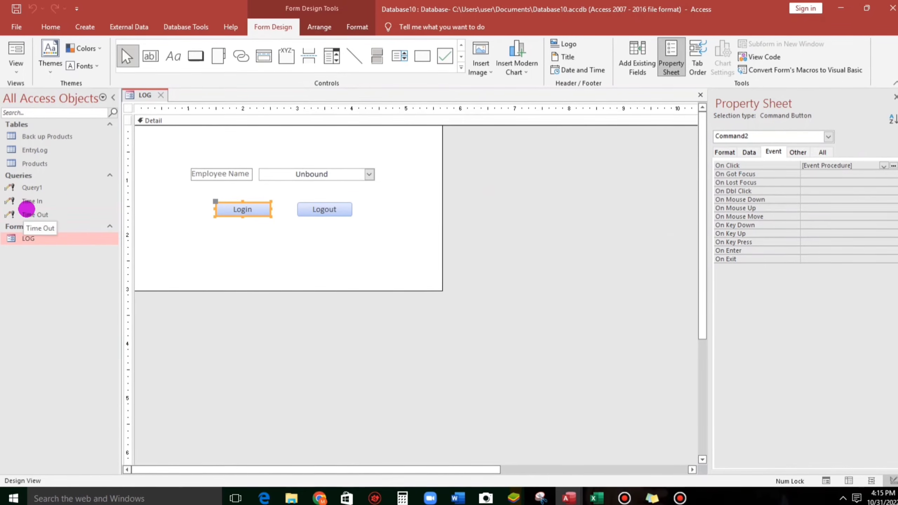
click(29, 201)
click(14, 201)
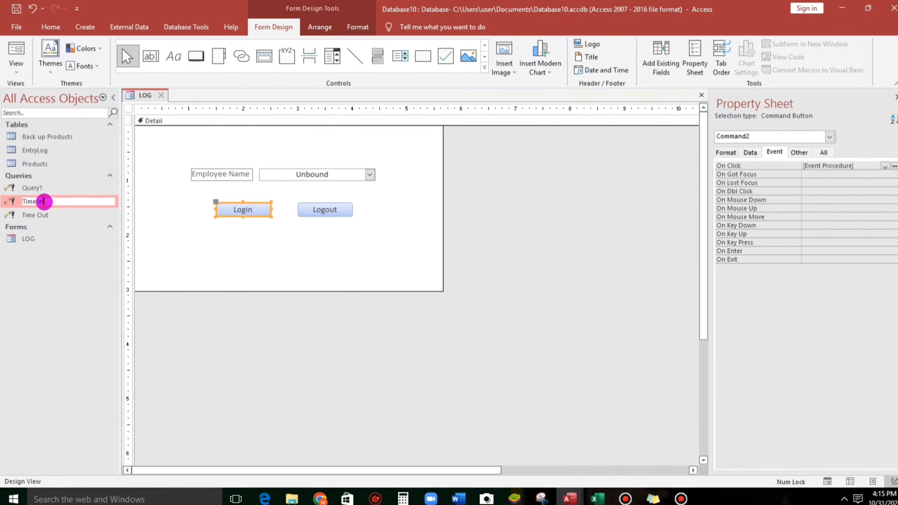
key(ctrl+c)
key(alt+Tab)
key(ctrl+v)
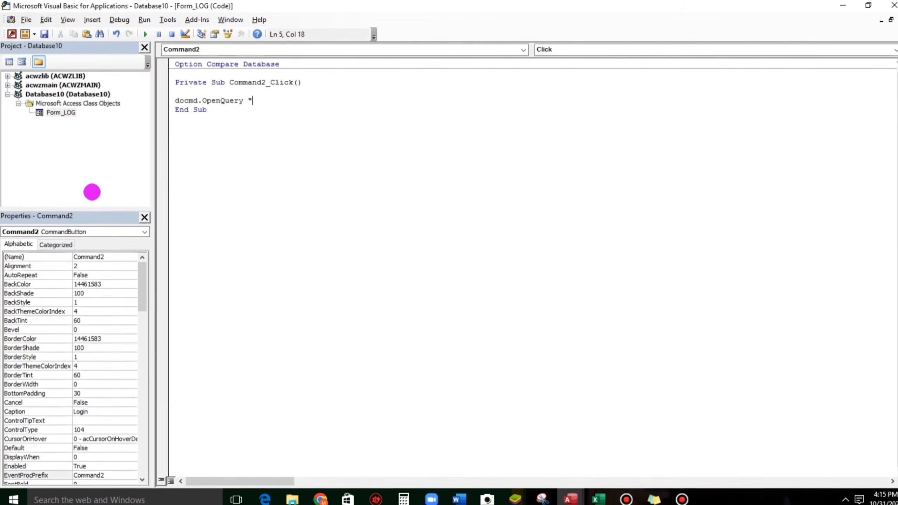
text(")
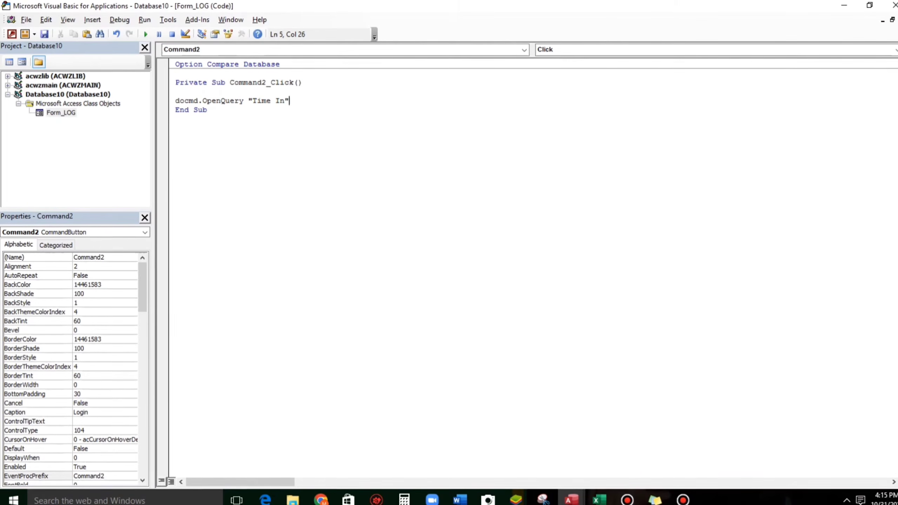
click(288, 121)
click(894, 5)
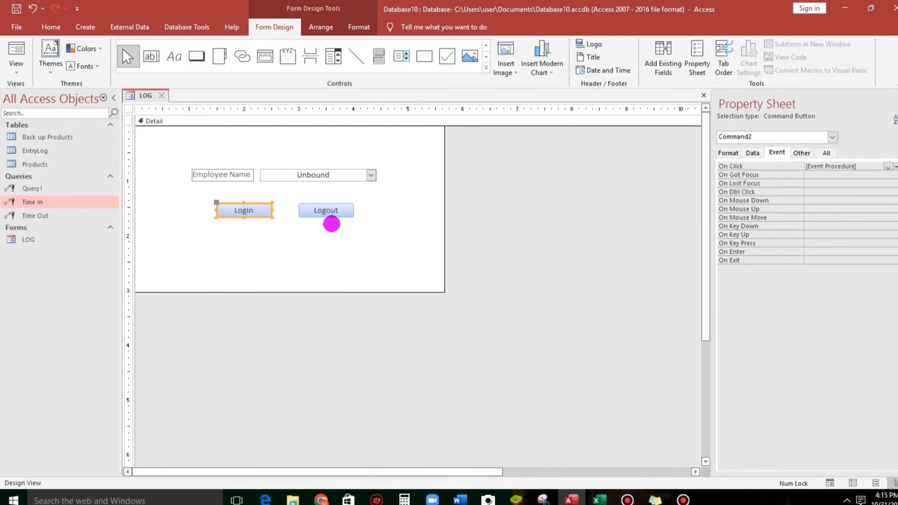
Create an On Click event procedure for the Logout button with the Code Builder.
click(308, 215)
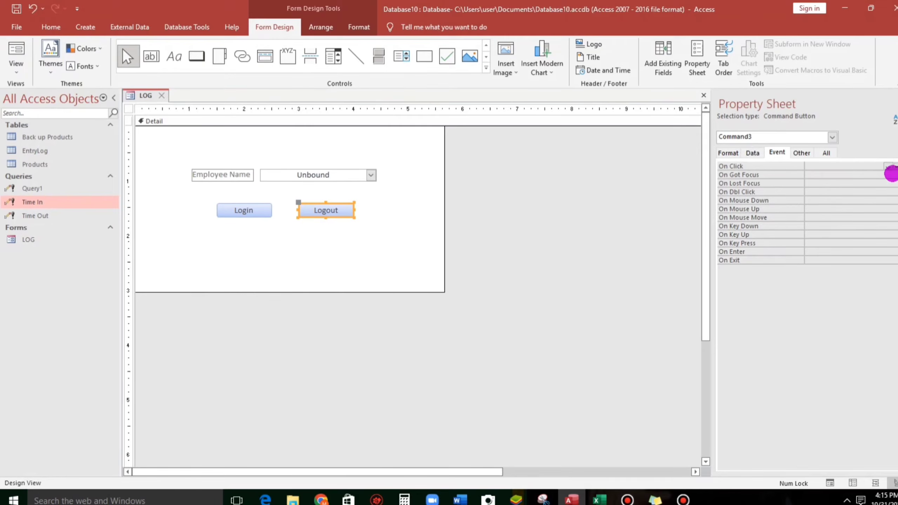
click(895, 167)
click(412, 148)
click(446, 254)
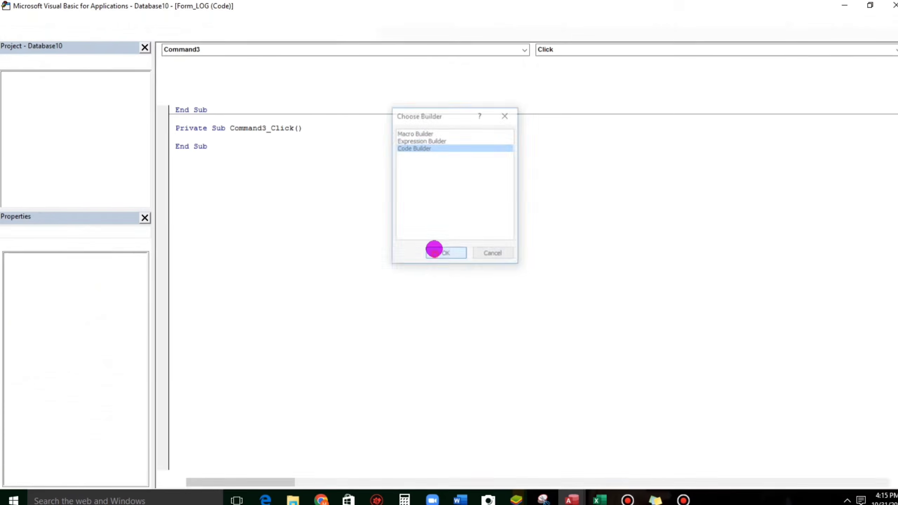
Copy the OpenQuery line into the Logout button's click procedure, change its query name to "Time Out", and return to the form design.
drag(174, 100, 293, 102)
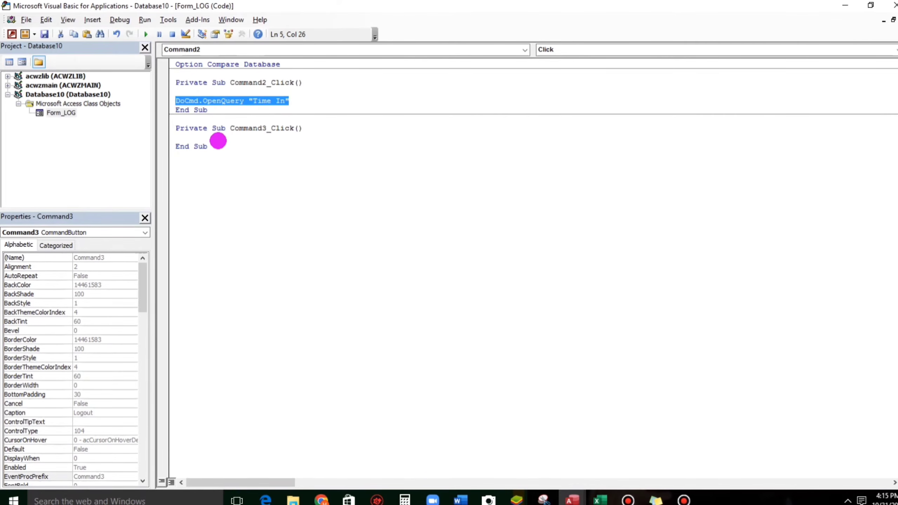
click(217, 137)
key(Return)
key(Return)
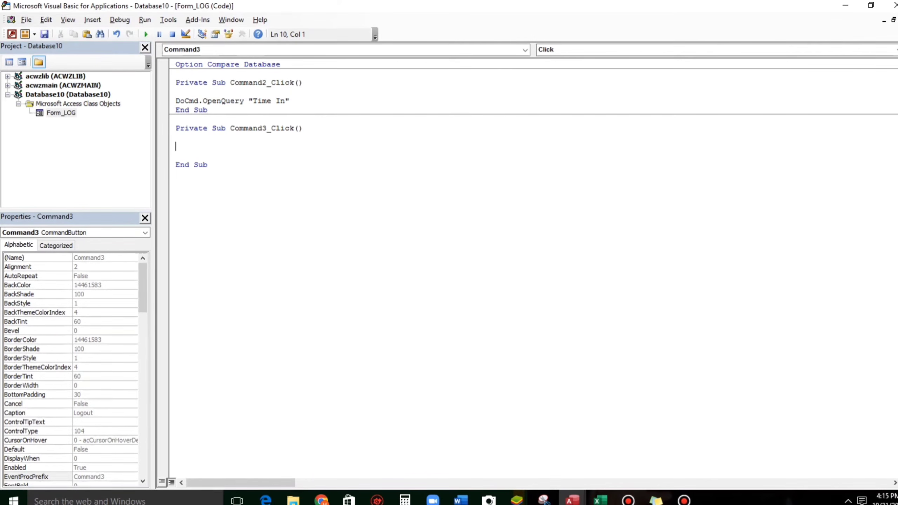
key(ctrl+v)
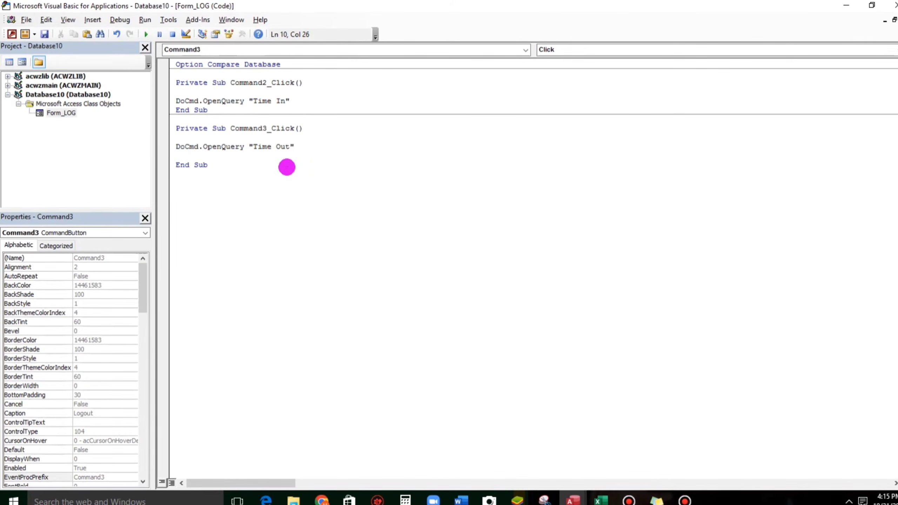
key(alt+F11)
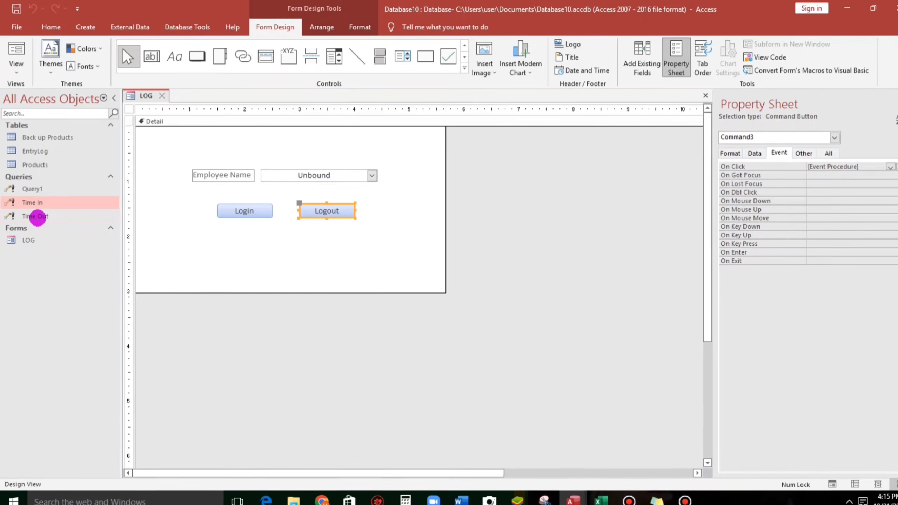
key(alt+F11)
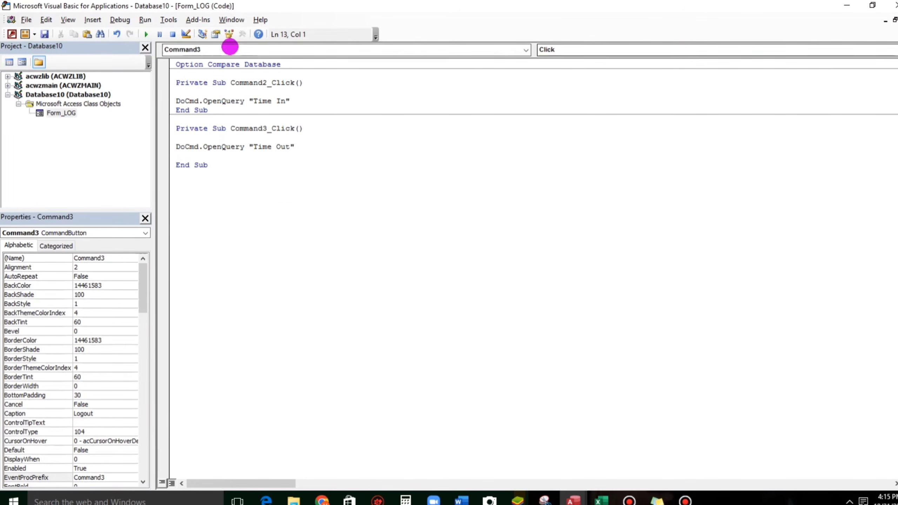
key(alt+F11)
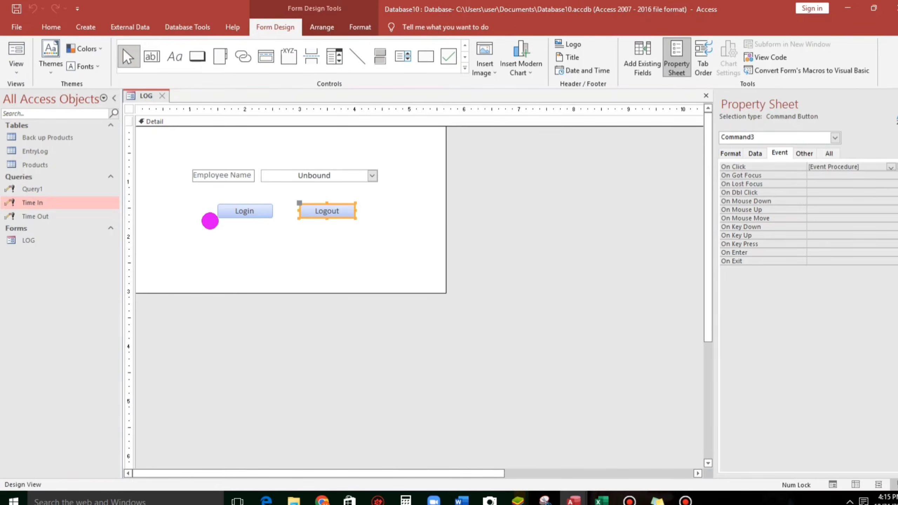
Show the LOG form in Form View and open the EntryLog table, positioning the form below the table's records.
click(16, 53)
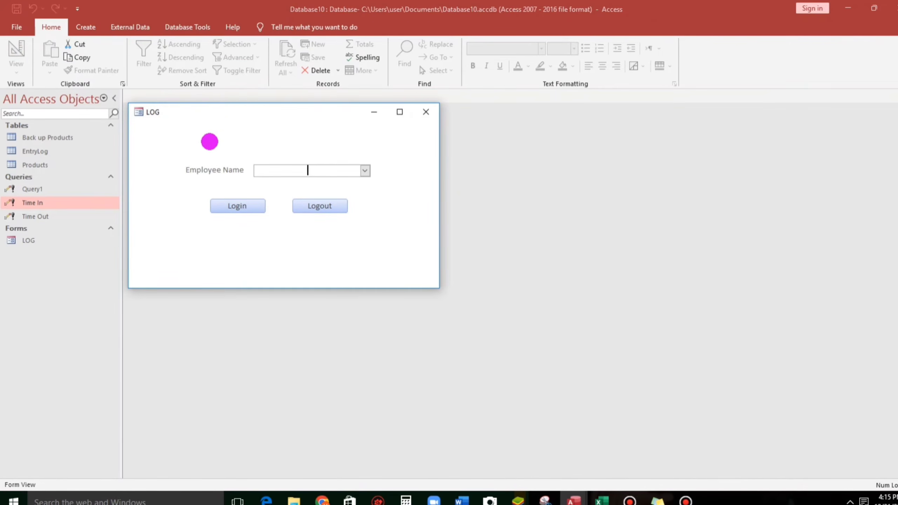
drag(216, 111, 430, 180)
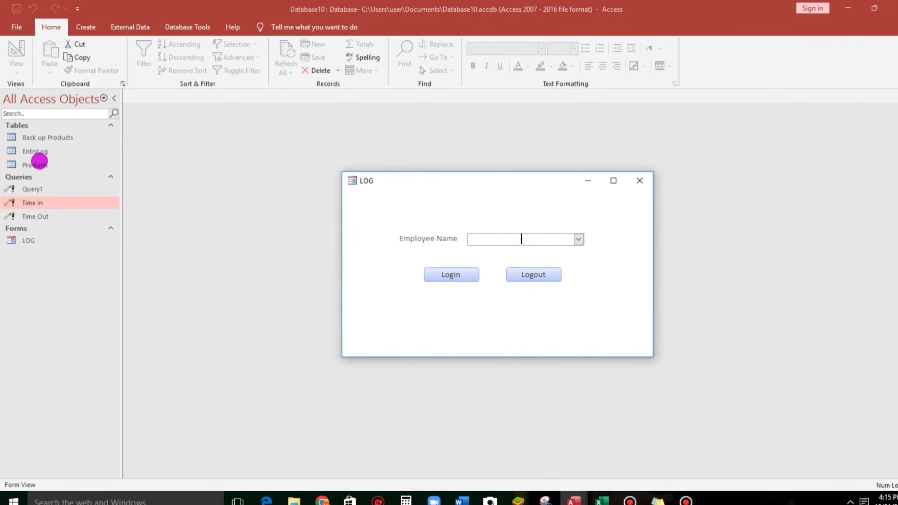
double_click(35, 151)
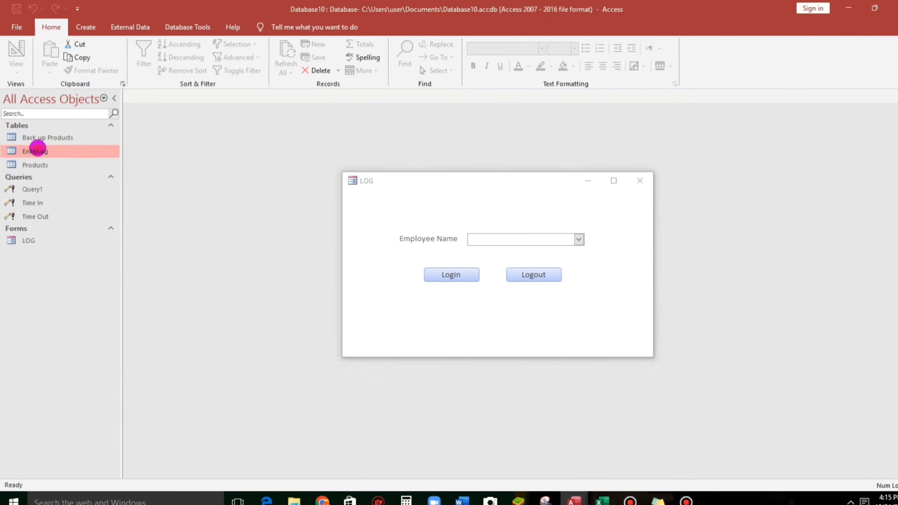
click(440, 181)
drag(440, 182, 349, 185)
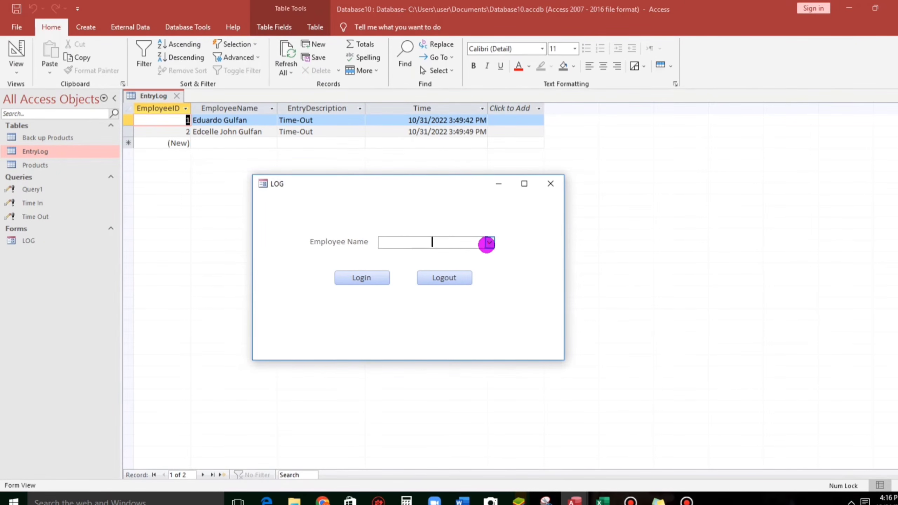
Log in the first listed employee through the LOG form, accept the update query's confirmations, and refresh the EntryLog table.
click(489, 243)
click(426, 254)
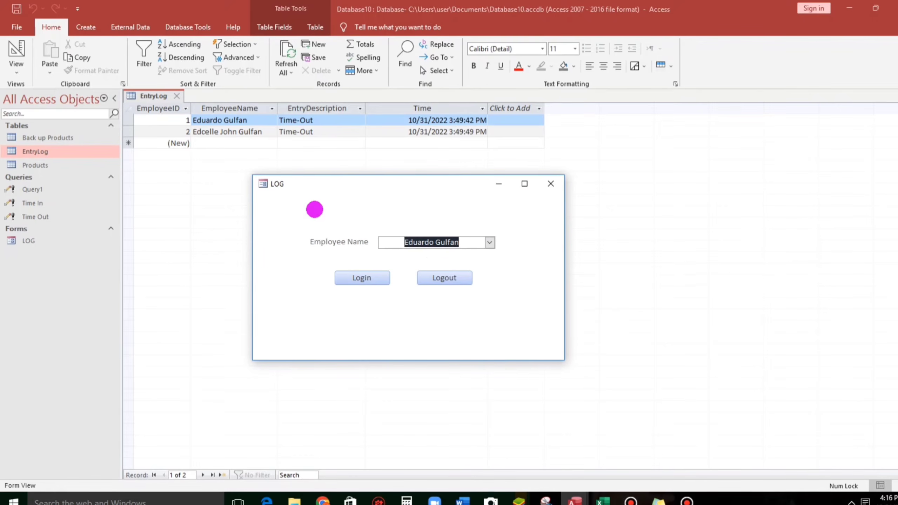
click(362, 278)
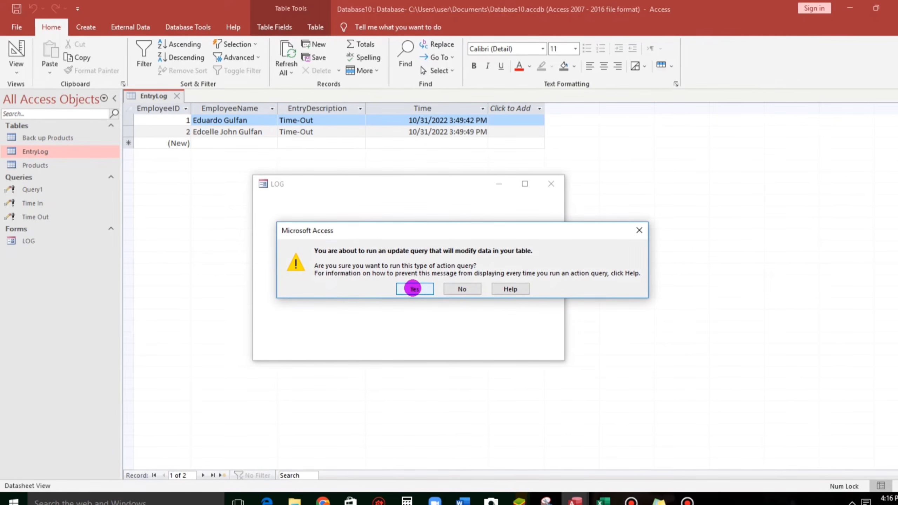
click(412, 289)
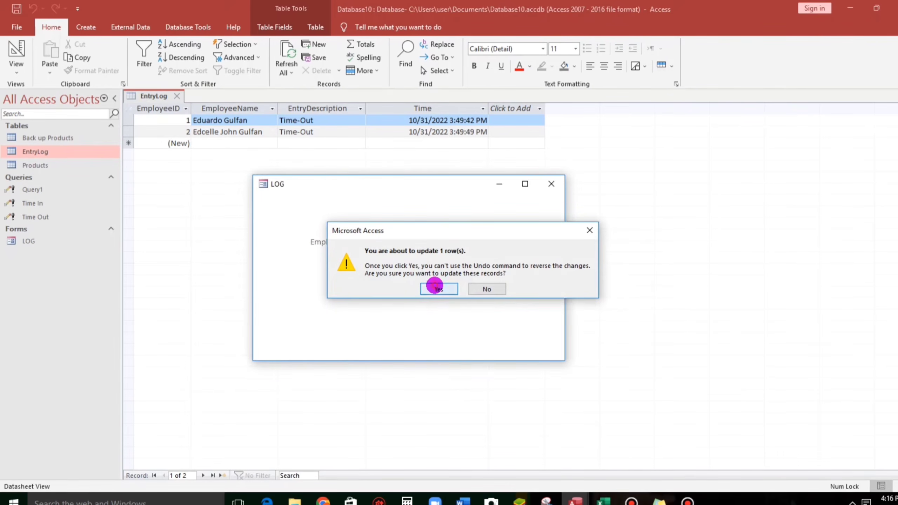
click(430, 287)
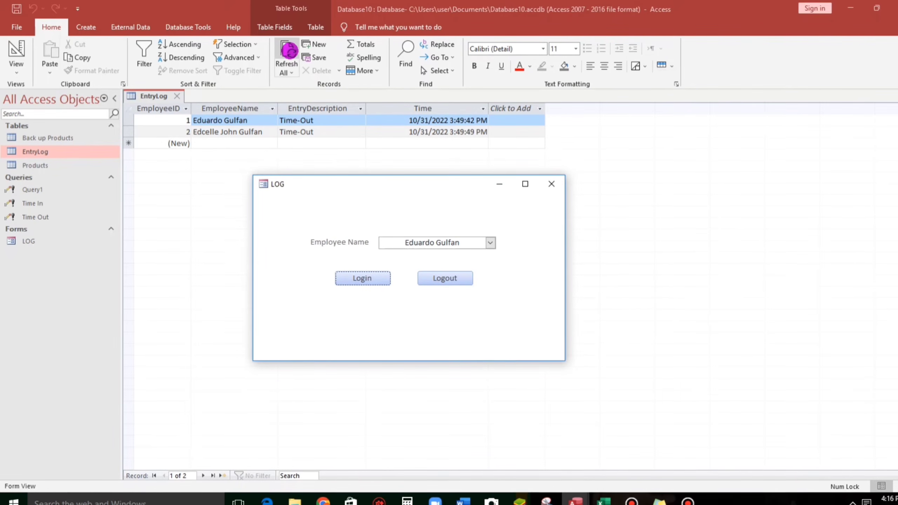
click(288, 50)
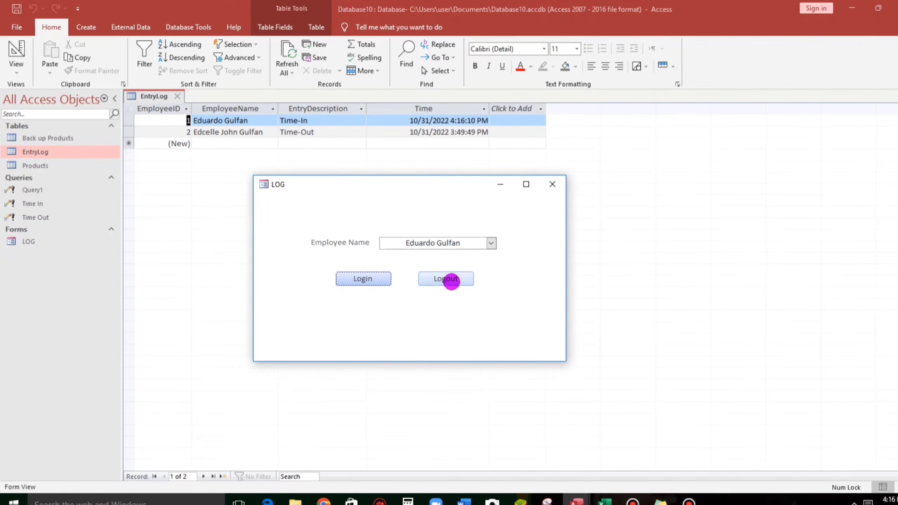
Log out the same employee through the LOG form, accept the update query's confirmations, and refresh the EntryLog table.
click(450, 279)
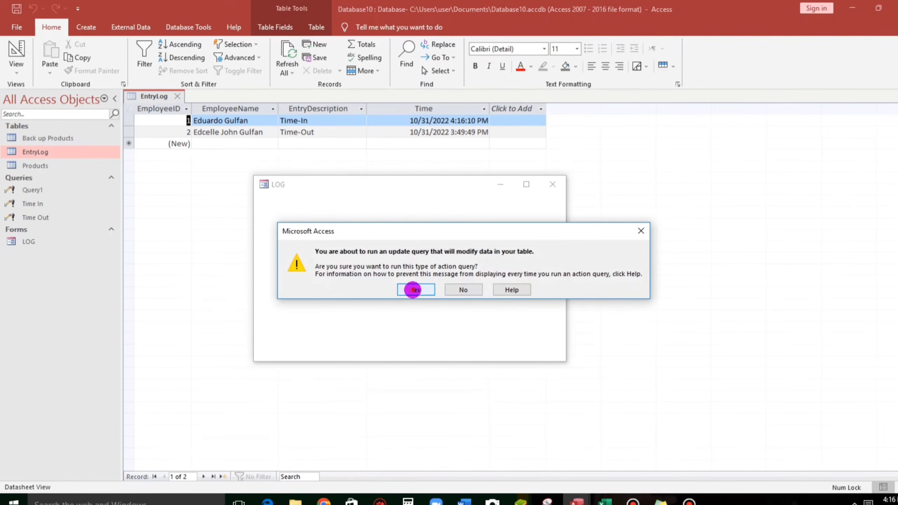
click(412, 289)
click(438, 288)
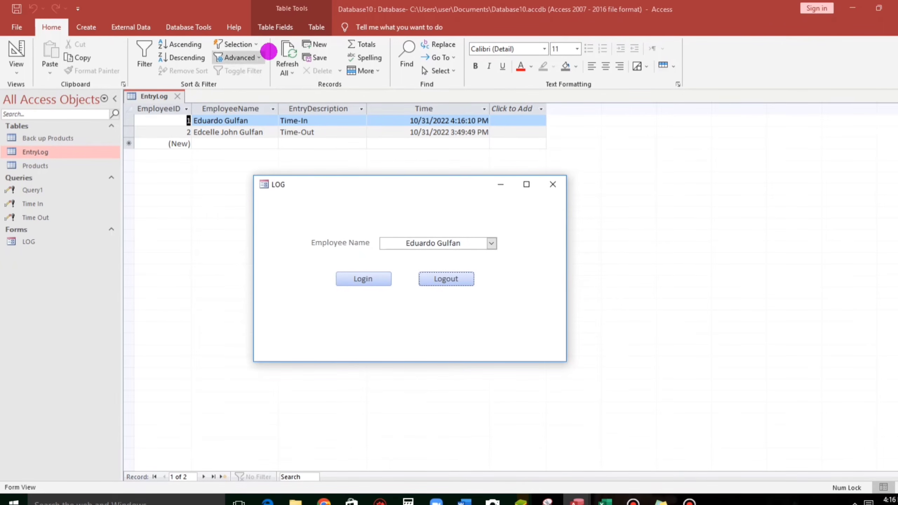
click(285, 57)
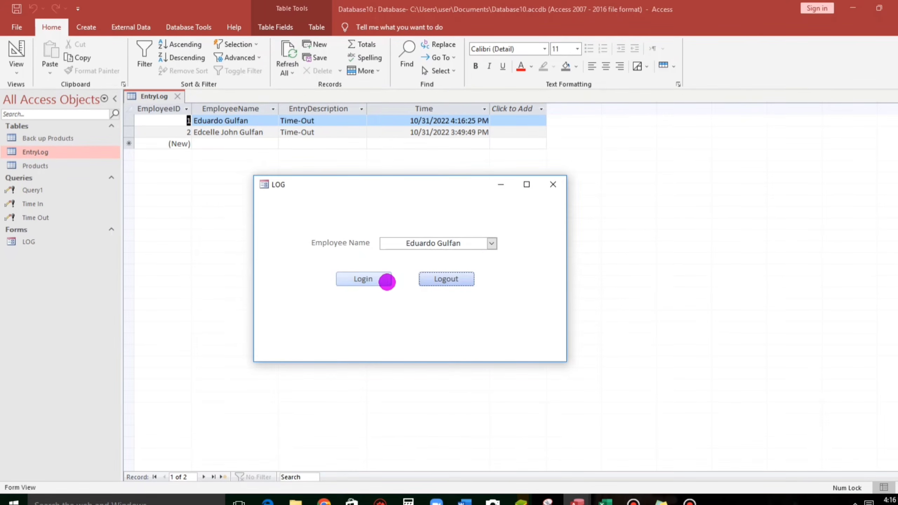
click(448, 279)
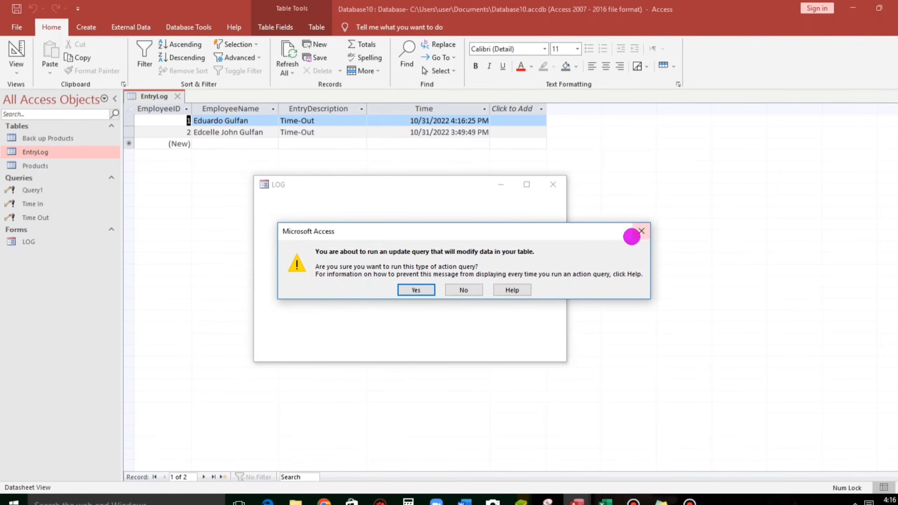
click(638, 231)
click(432, 229)
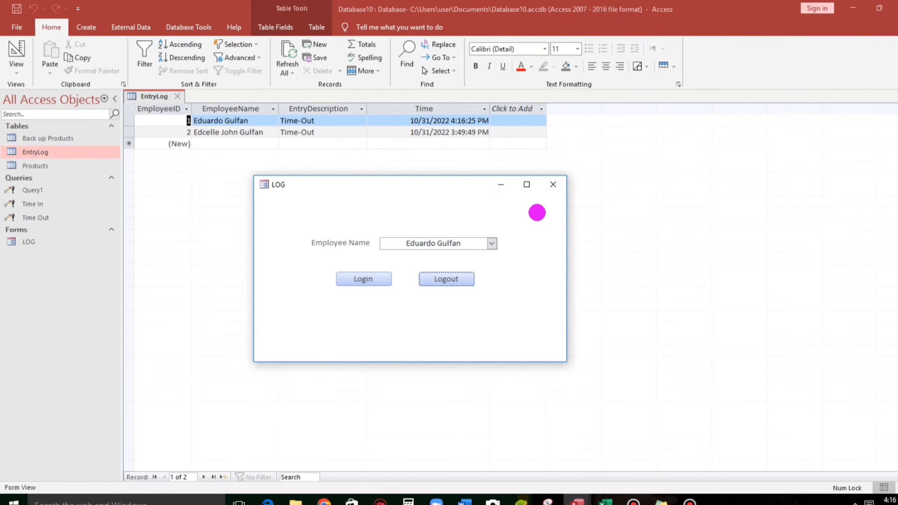
Close the LOG form, switch to the Visual Basic editor, and insert DoCmd.SetWarnings False above the "Time In" query line in Command2_Click.
click(554, 185)
key(alt+Tab)
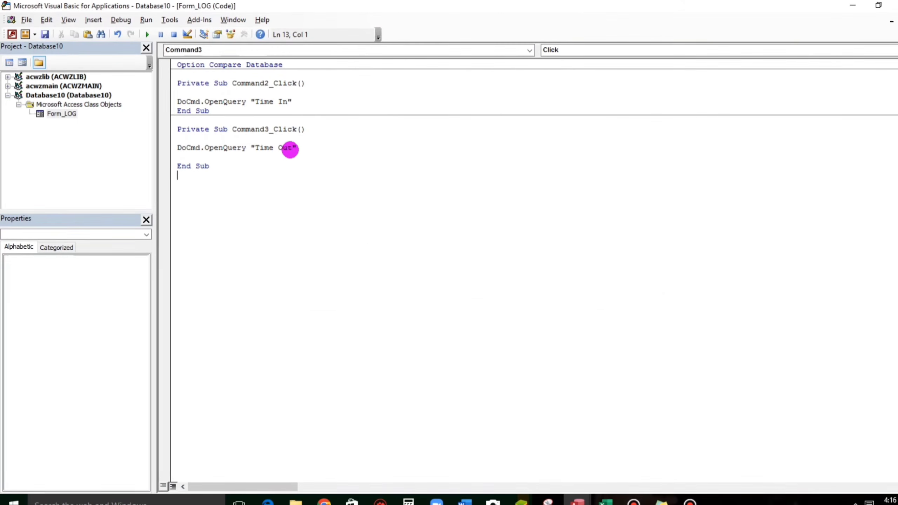
click(191, 92)
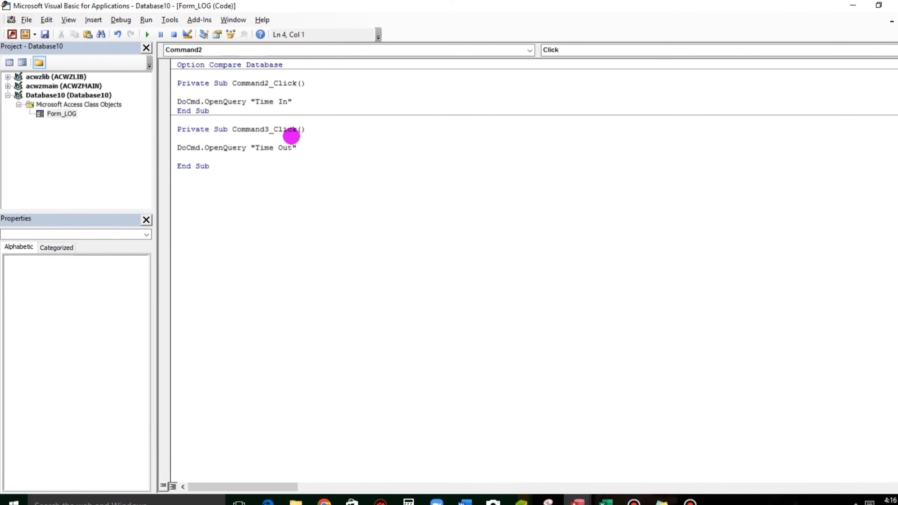
key(Return)
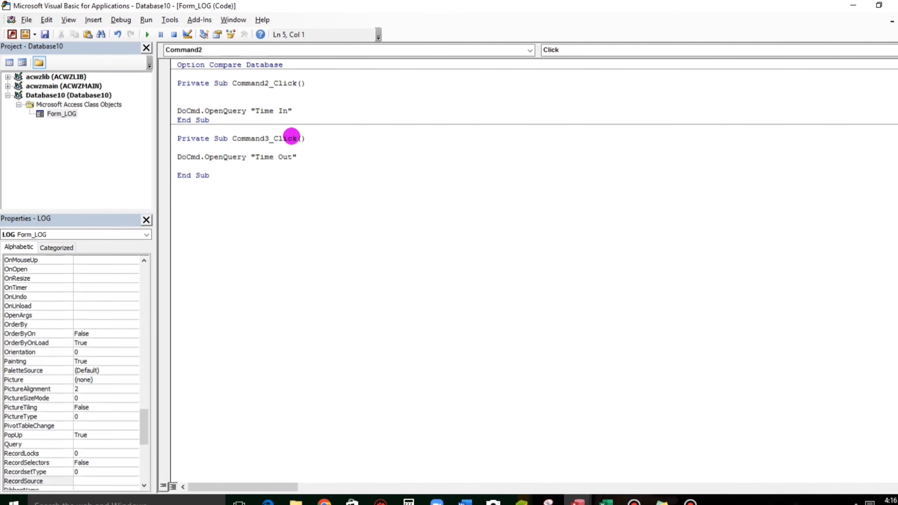
text(docmd.SetWarnings false)
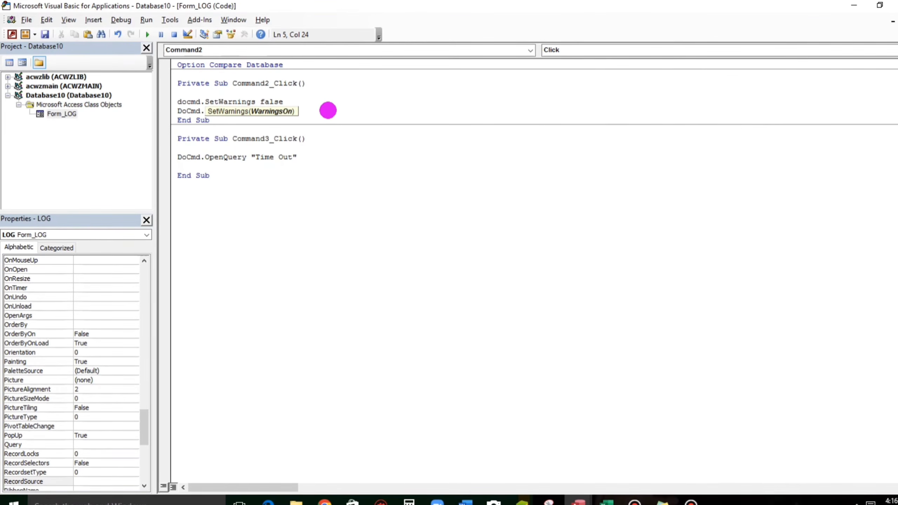
Add DoCmd.SetWarnings True below the "Time In" query line in the Login button's click procedure.
text( OpenQuery "Time In")
key(Return)
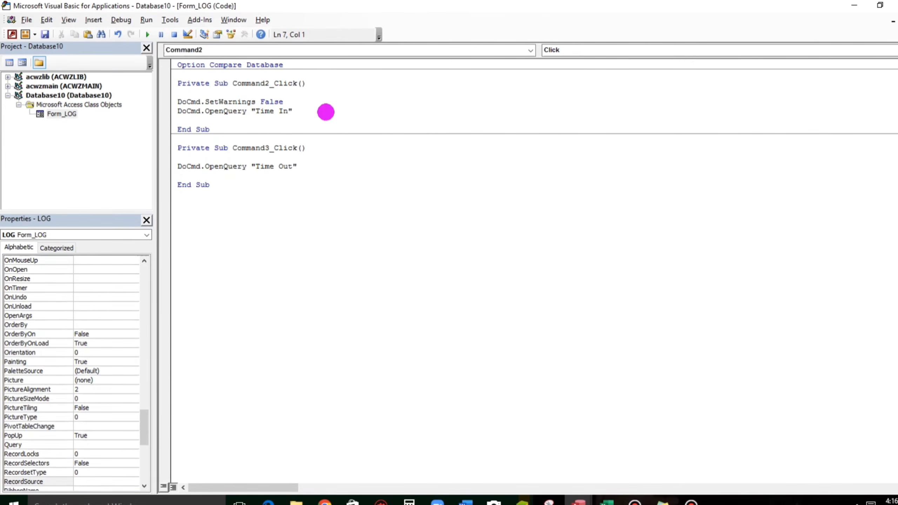
text(docmd.setw)
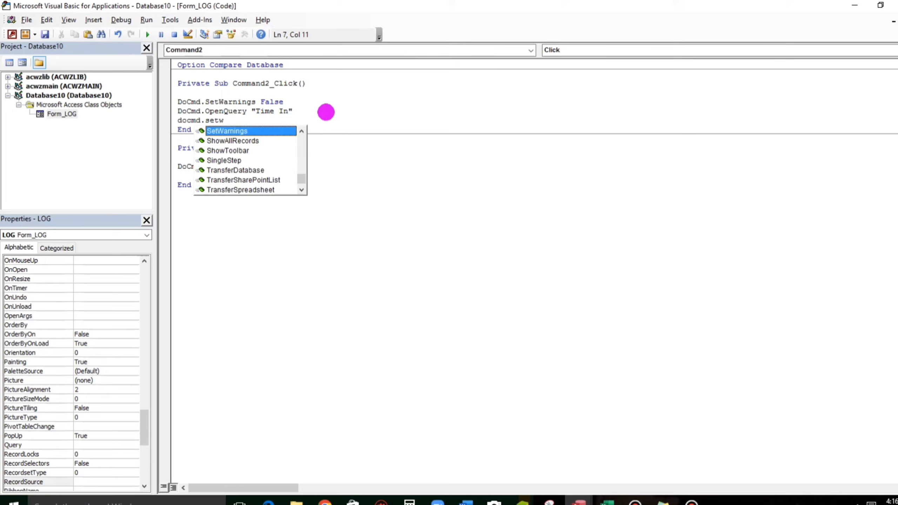
key(Tab)
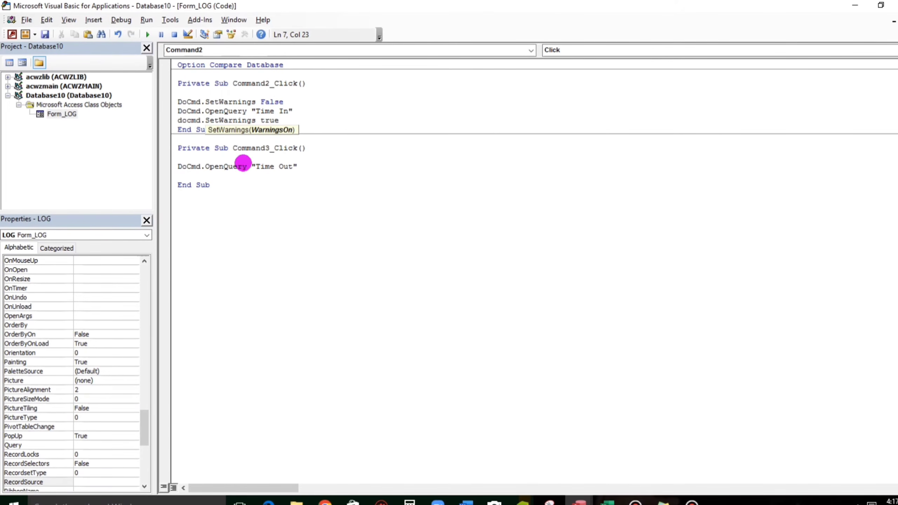
click(317, 212)
Copy the SetWarnings False line above and below the "Time Out" query line in Command3_Click, changing the lower copy to True.
drag(175, 101, 314, 101)
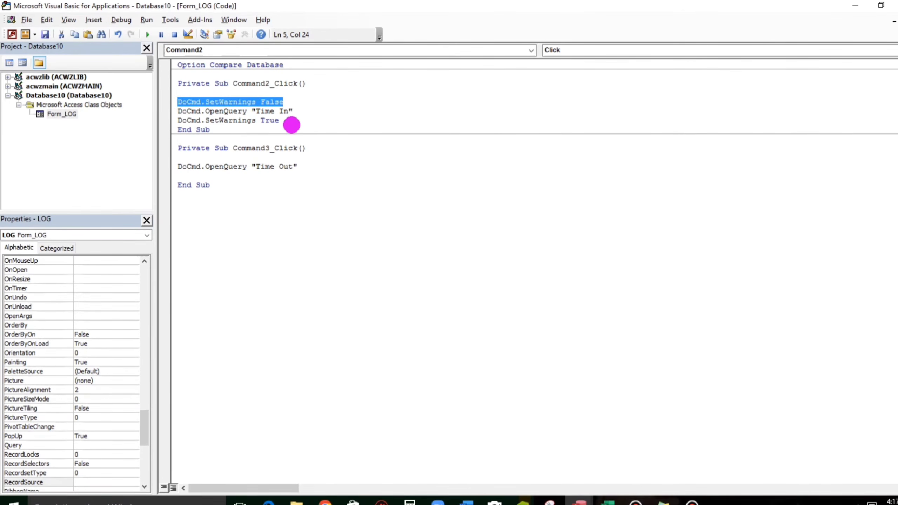
key(ctrl+c)
click(246, 157)
key(ctrl+v)
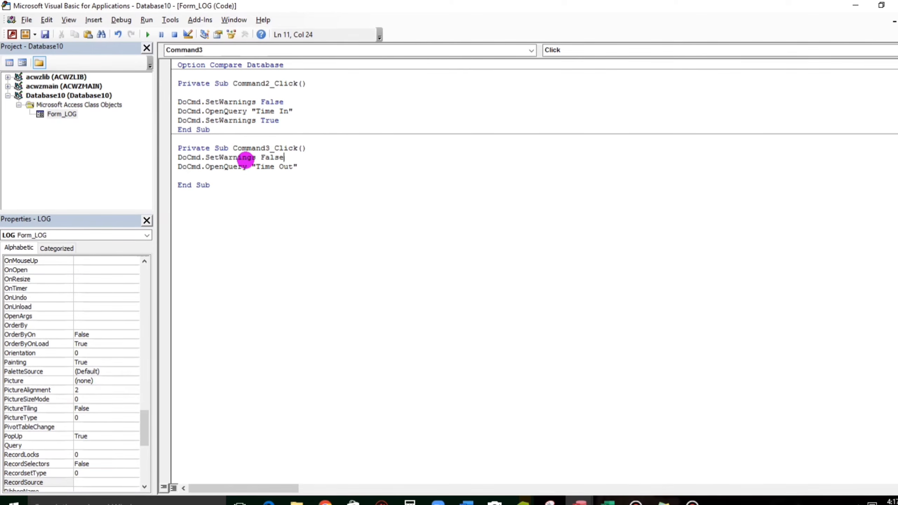
key(ctrl+v)
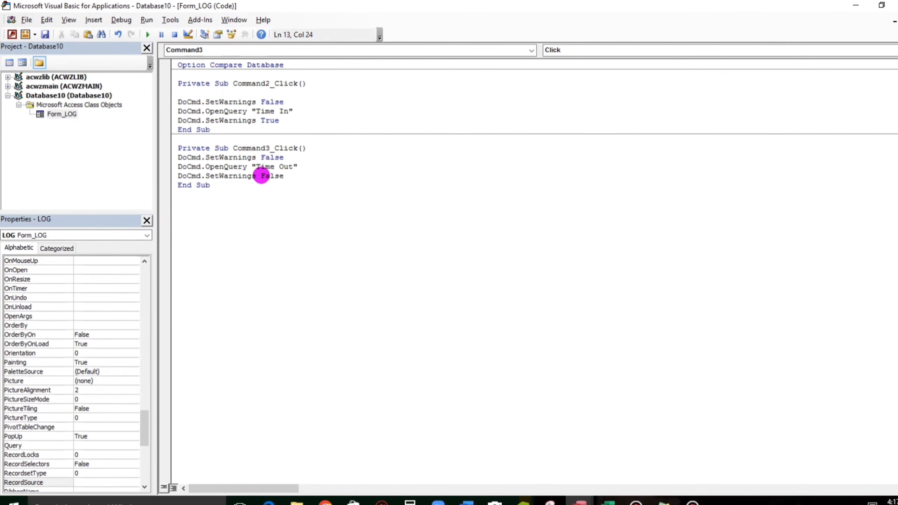
drag(261, 176, 293, 176)
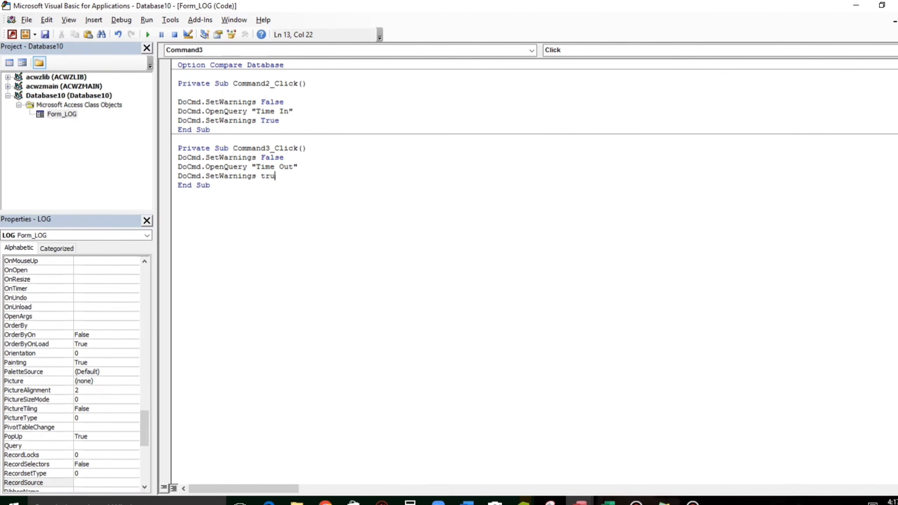
text(true)
click(283, 248)
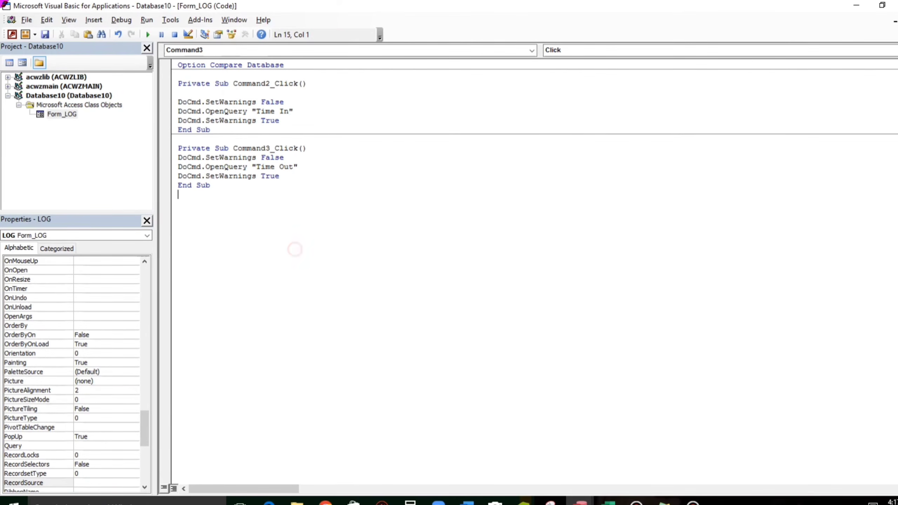
click(391, 234)
Switch back to Access and close the LOG form and the EntryLog table.
key(alt+Tab)
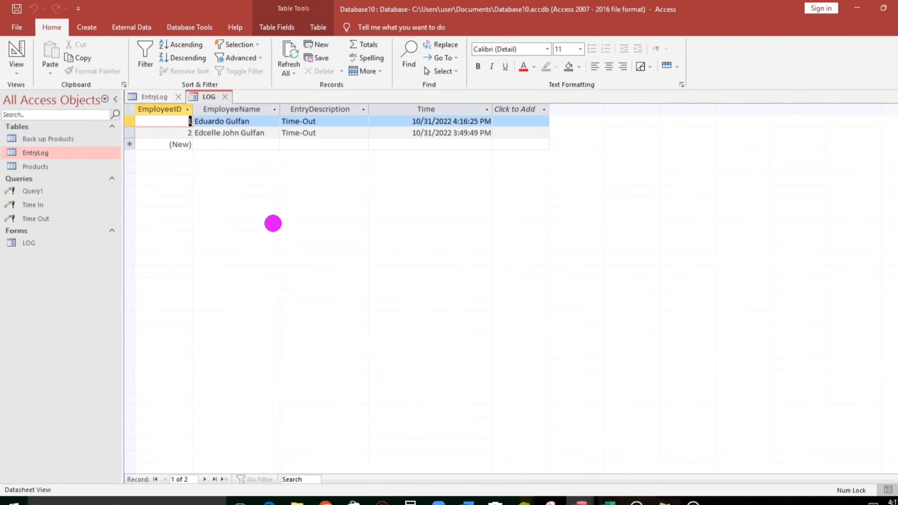
click(242, 195)
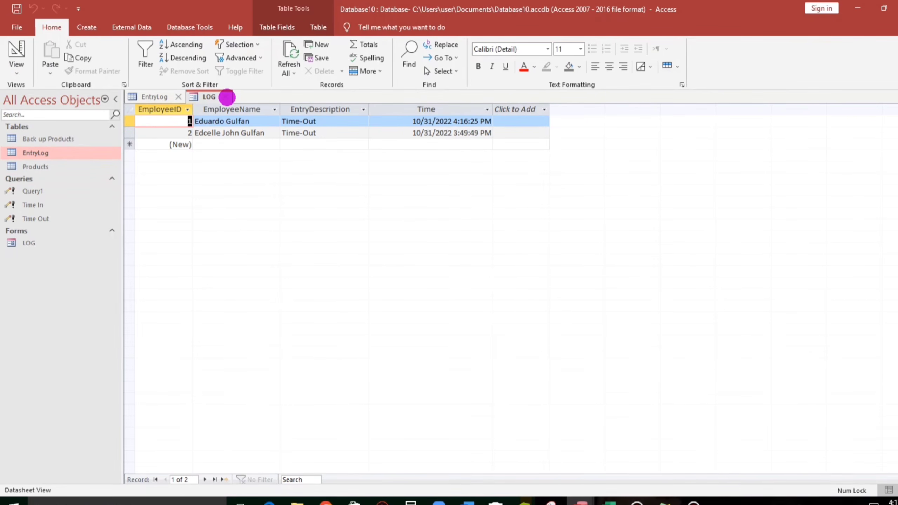
click(224, 97)
click(220, 96)
click(181, 96)
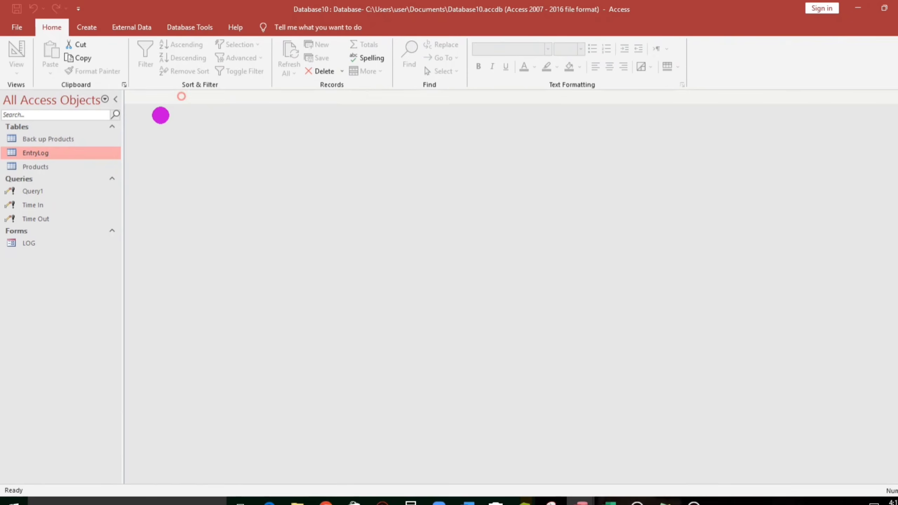
Reopen the LOG form and the EntryLog table, positioning the form below the table's records.
click(24, 235)
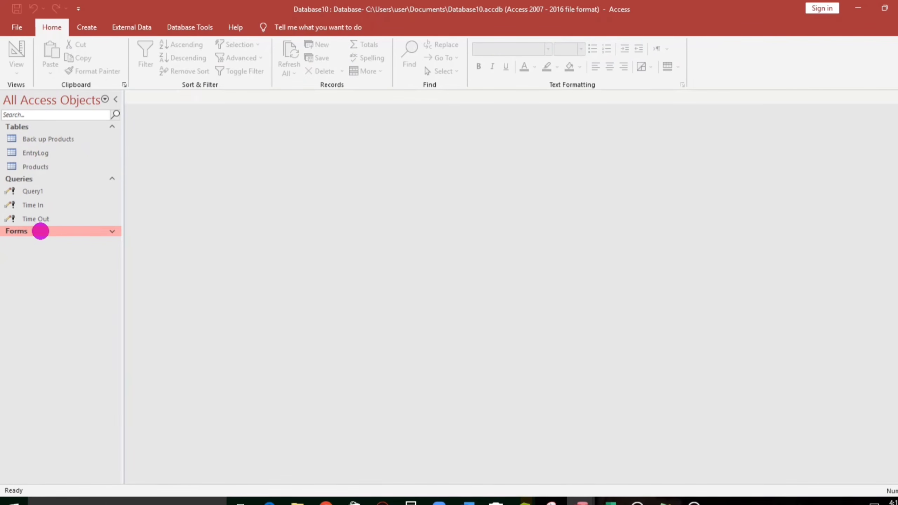
double_click(29, 242)
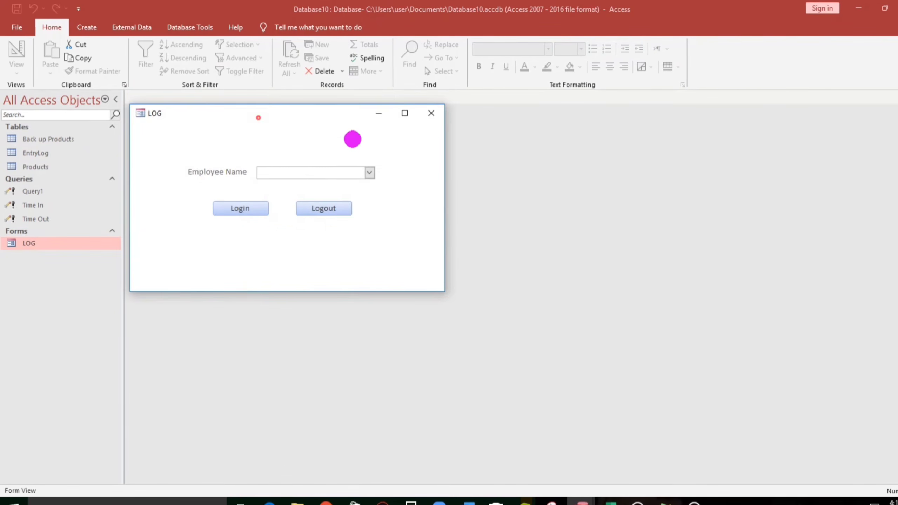
double_click(35, 153)
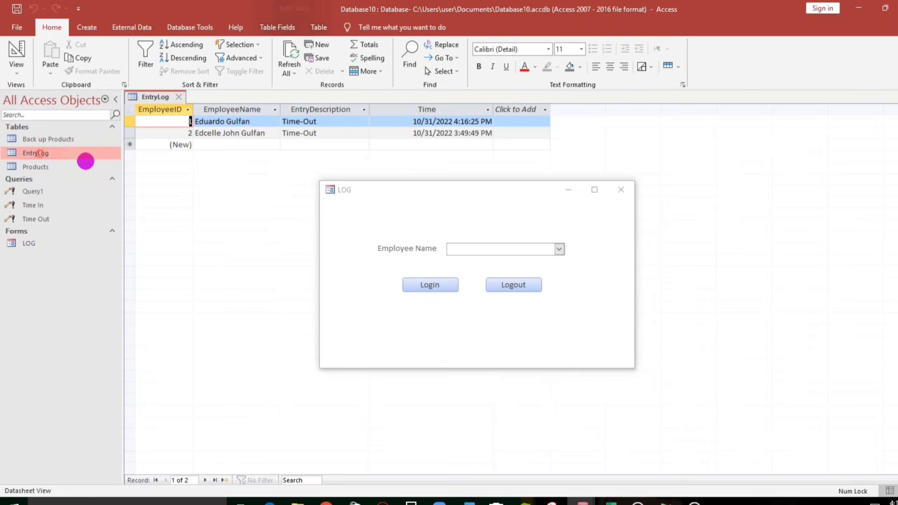
drag(407, 186, 344, 162)
Log in the first listed employee with the revised Login button and refresh the EntryLog table.
click(497, 223)
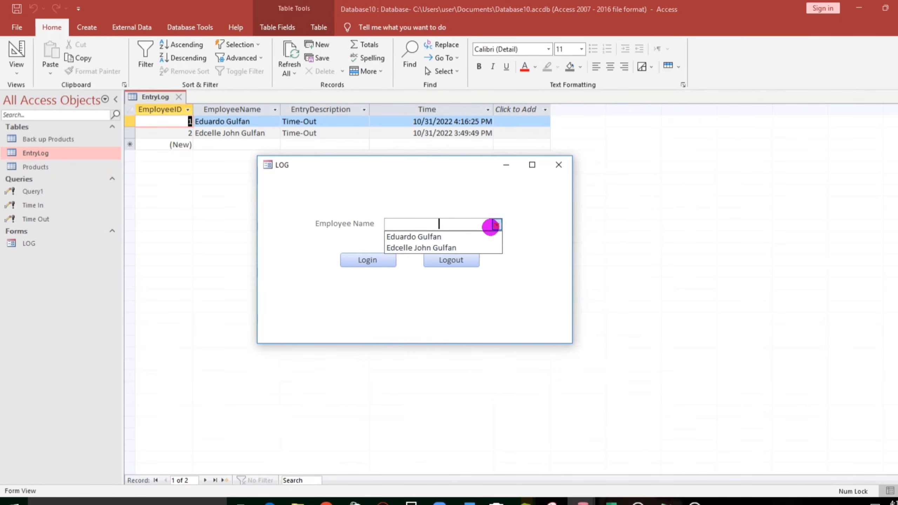
click(398, 235)
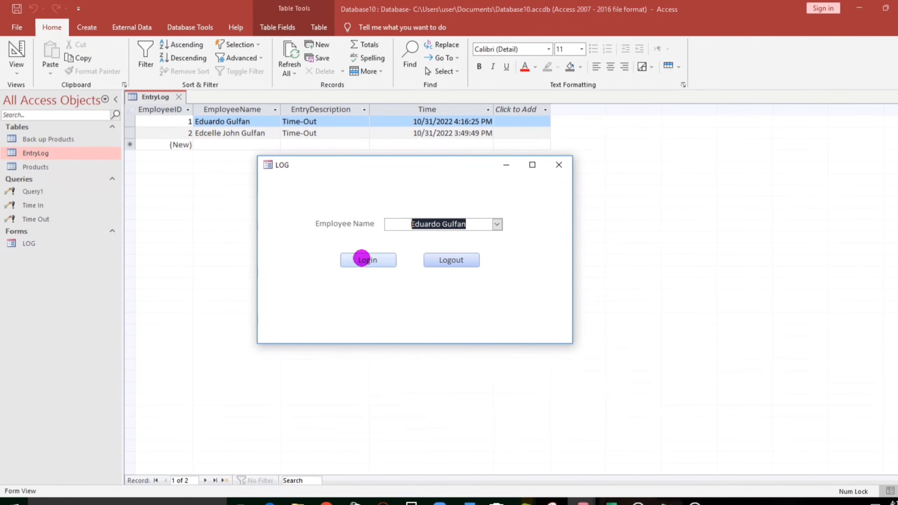
click(359, 261)
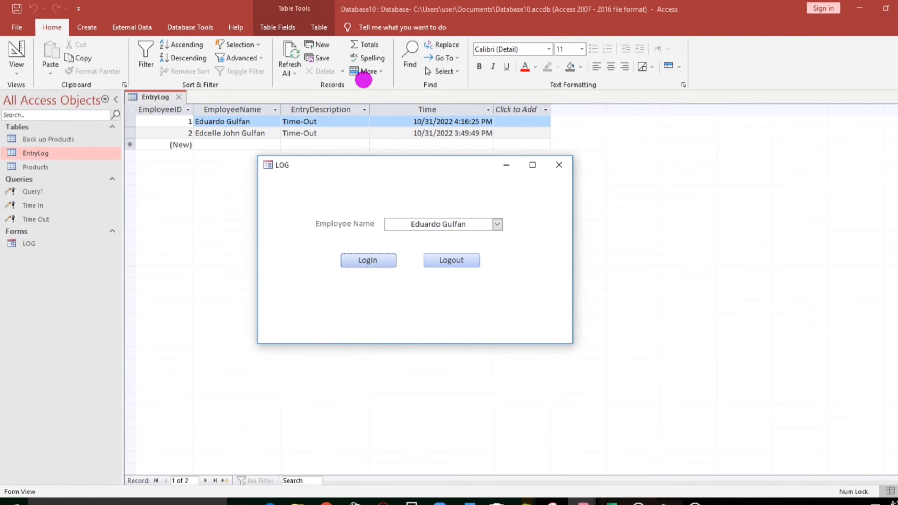
click(287, 53)
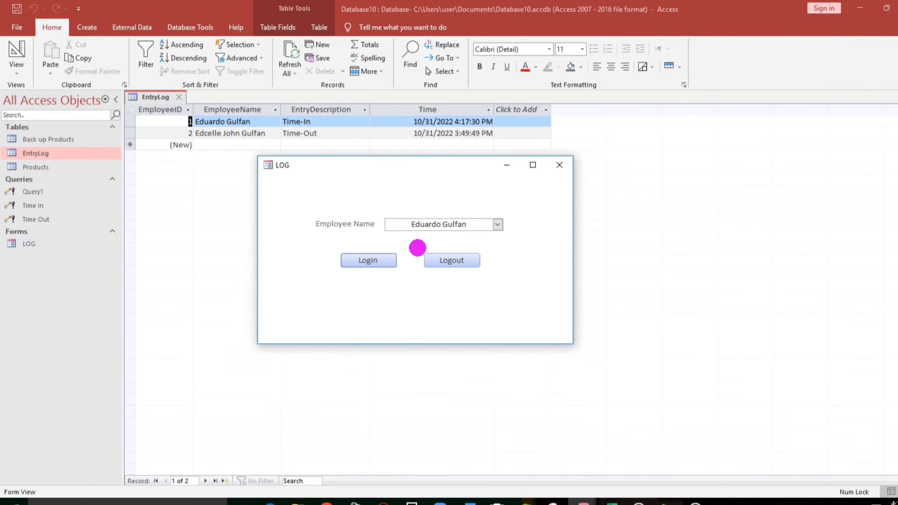
Log in the second listed employee through the LOG form and refresh the EntryLog table.
click(498, 224)
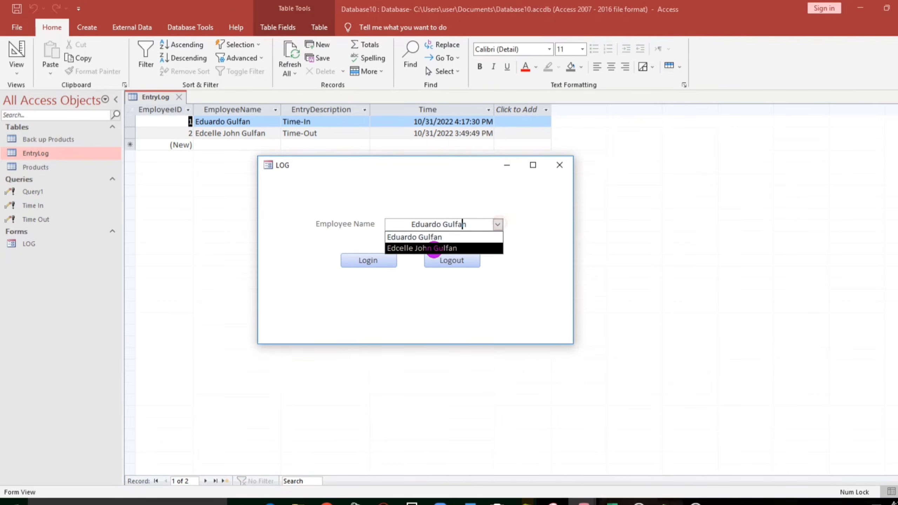
click(435, 252)
click(361, 264)
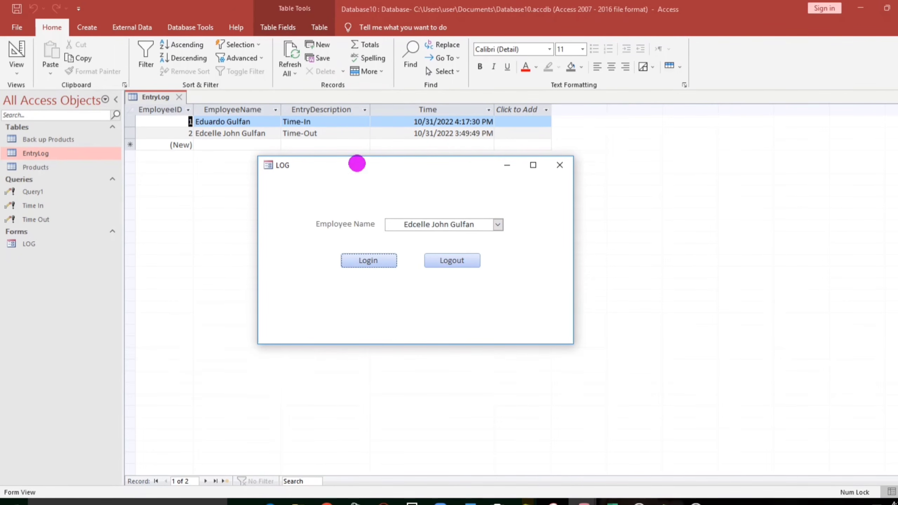
click(284, 52)
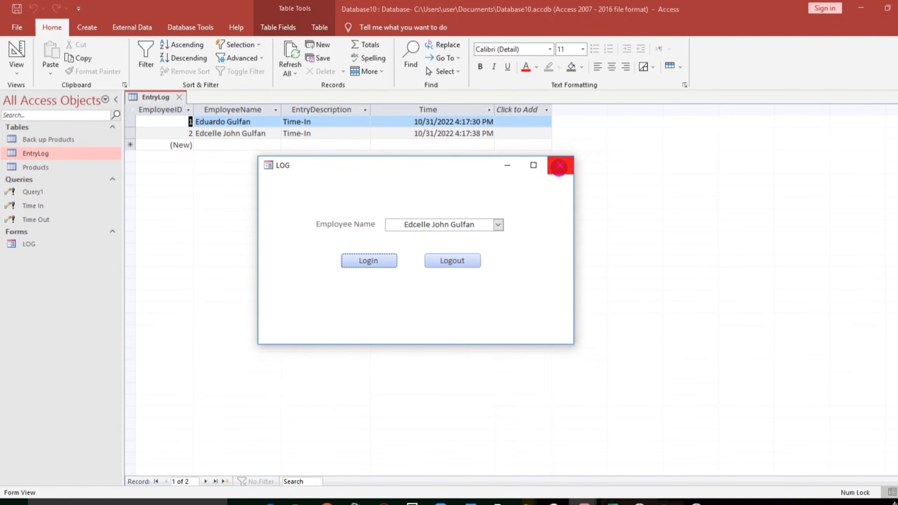
Open the LOG form in Design View and open the Login button's On Click event procedure.
right_click(530, 211)
click(554, 243)
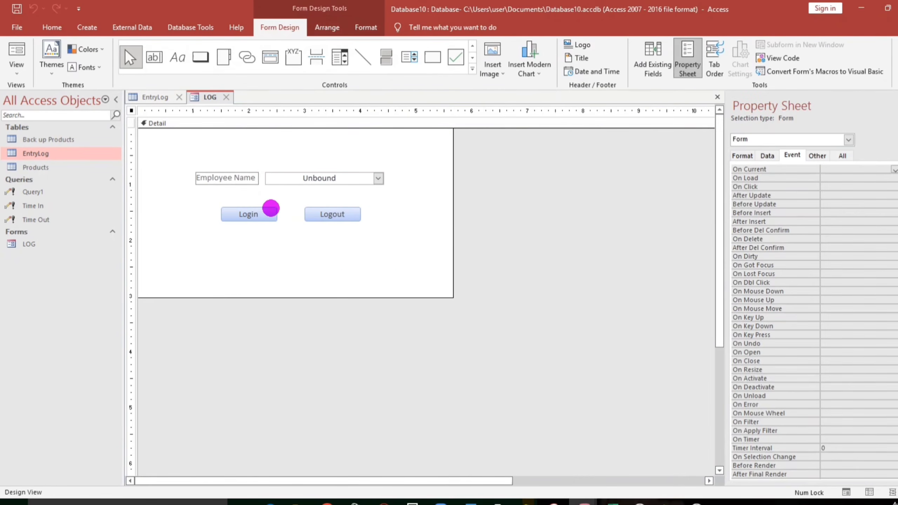
click(270, 209)
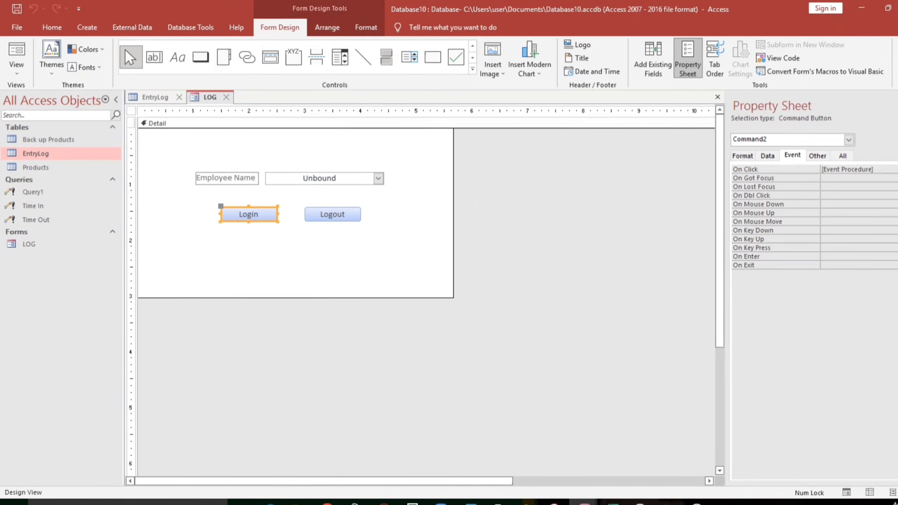
click(892, 169)
Add a MsgBox statement with "You have successfully login!" and vbInformation after the SetWarnings True line in Command2_Click.
click(296, 125)
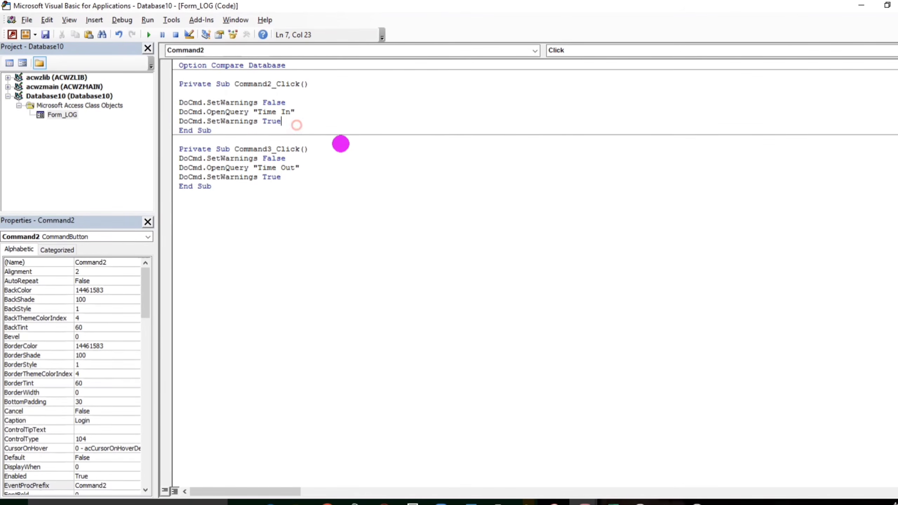
key(Return)
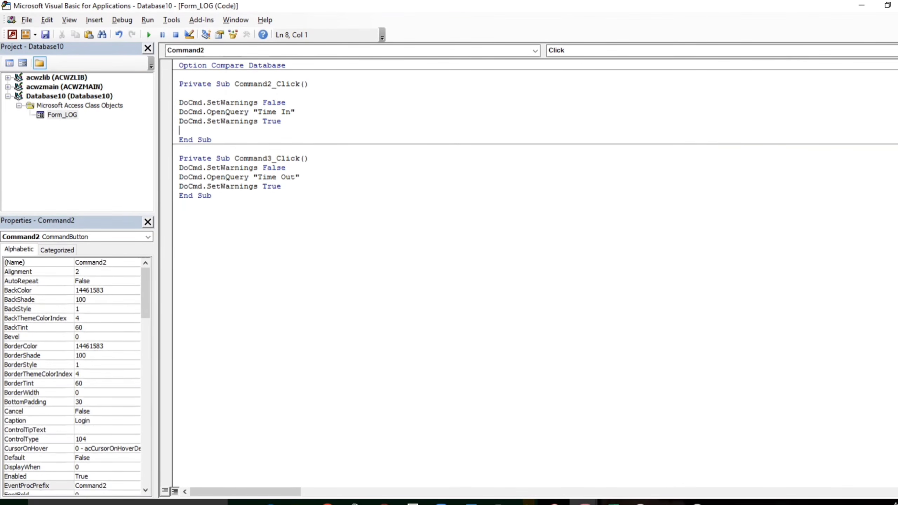
key(Return)
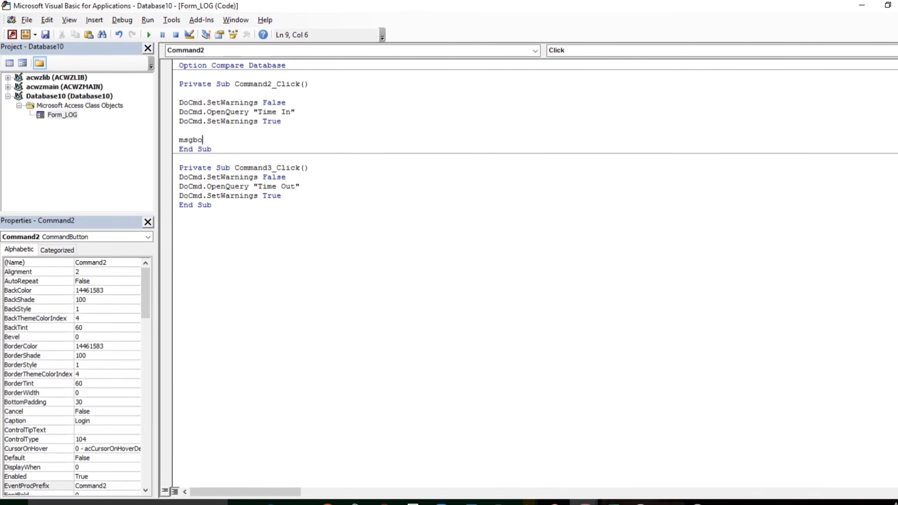
text(msgbox)
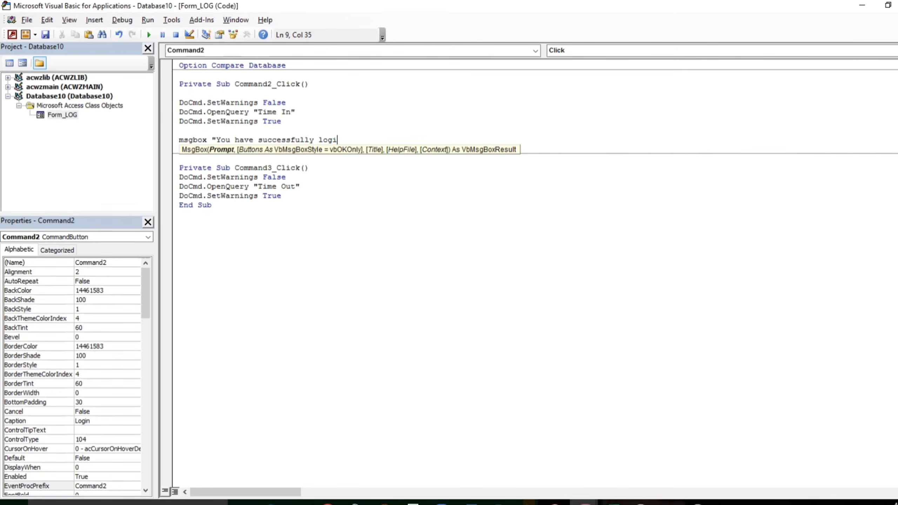
text("You have successfully login!",vbf)
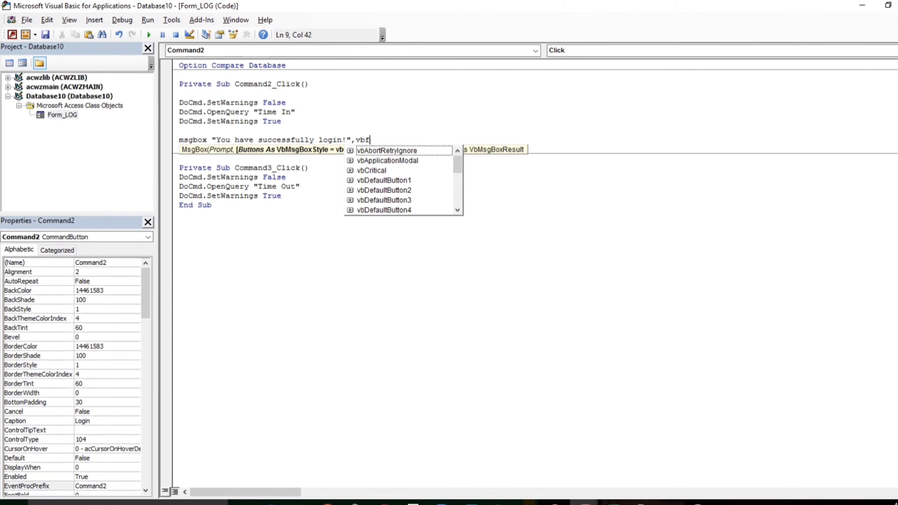
key(BackSpace)
key(BackSpace)
text(b)
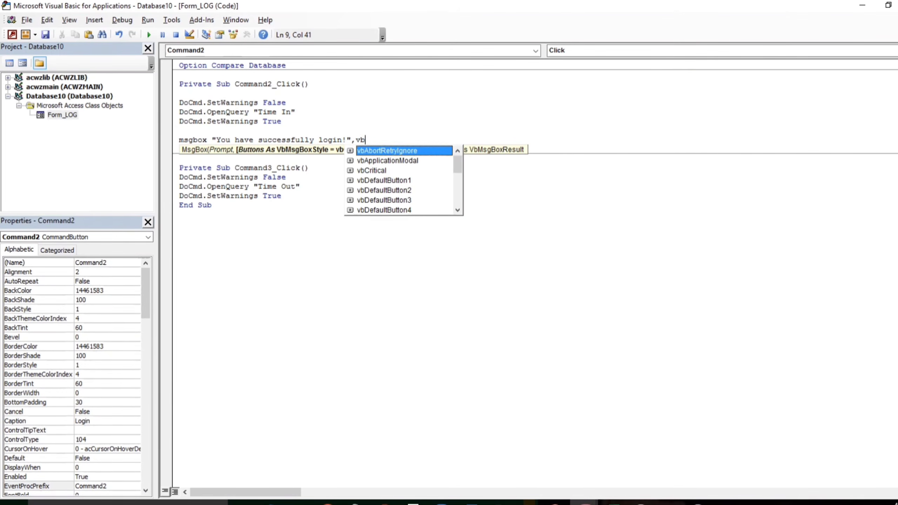
text(inf)
key(Tab)
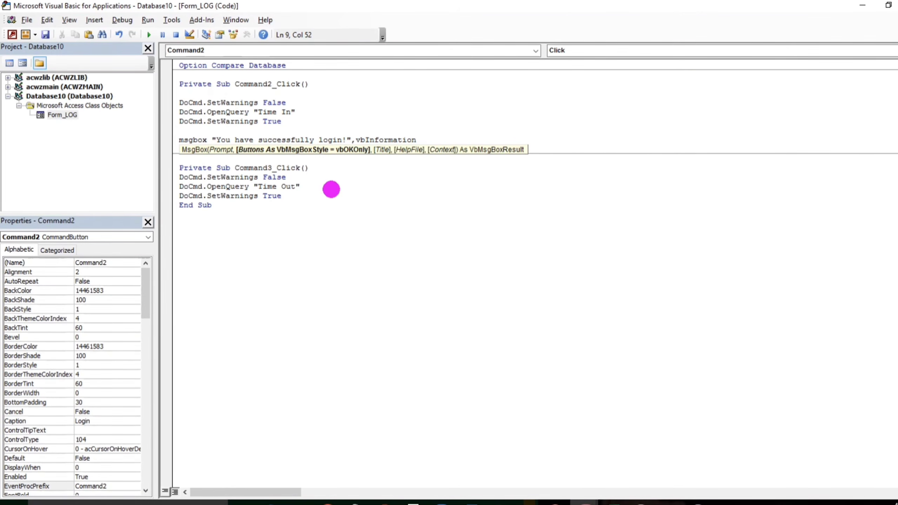
Copy the MsgBox statement to the end of Command3_Click and change its message to "You have successfully logout!".
click(345, 206)
drag(180, 140, 439, 140)
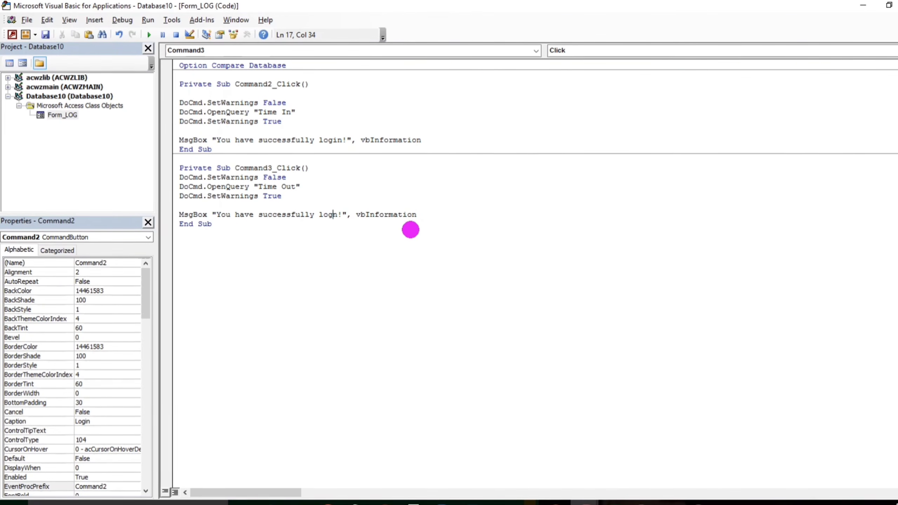
key(Delete)
text(out)
key(Down)
key(Down)
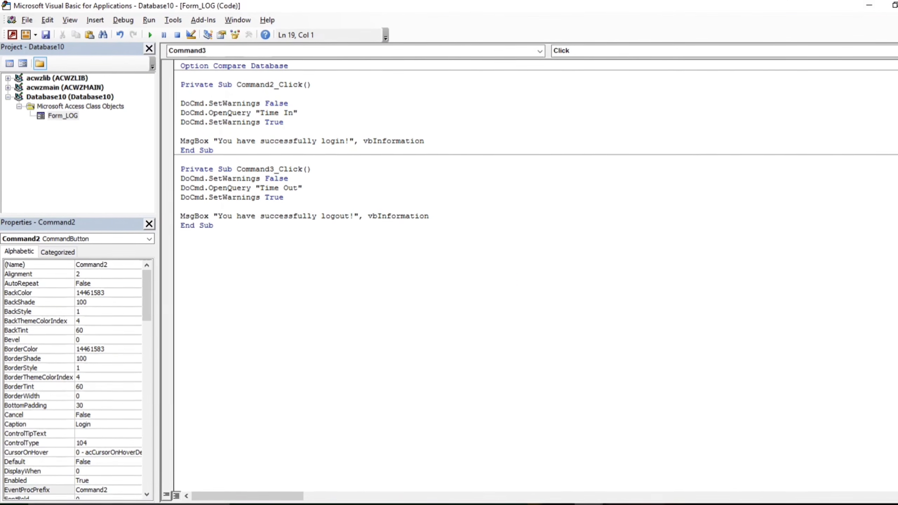
Switch back to Access, show the LOG form in Form View and place it below the EntryLog records.
key(alt+F11)
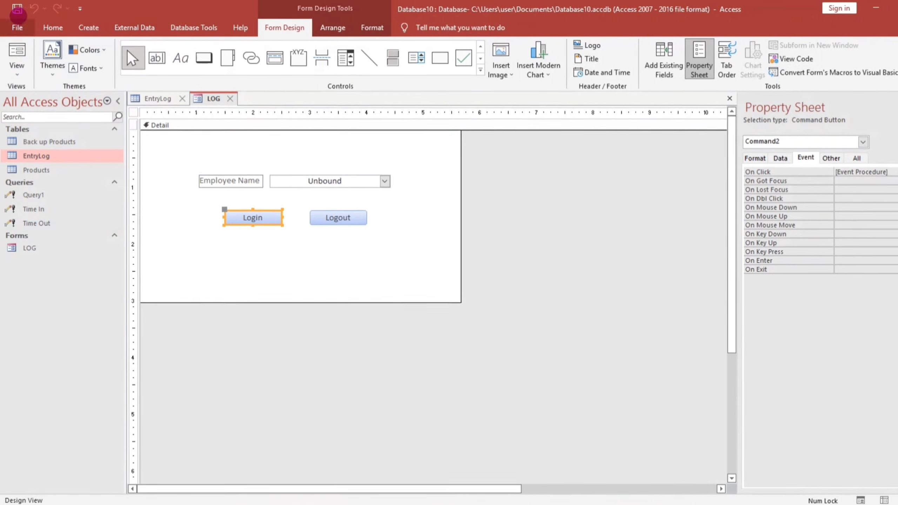
click(17, 55)
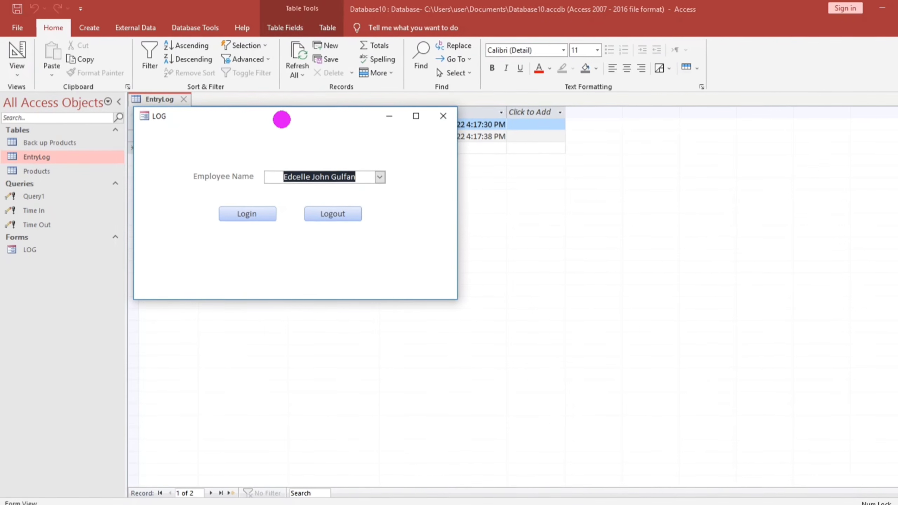
drag(282, 119, 458, 181)
Log the second listed employee out and back in through the LOG form, dismissing each message box.
click(485, 241)
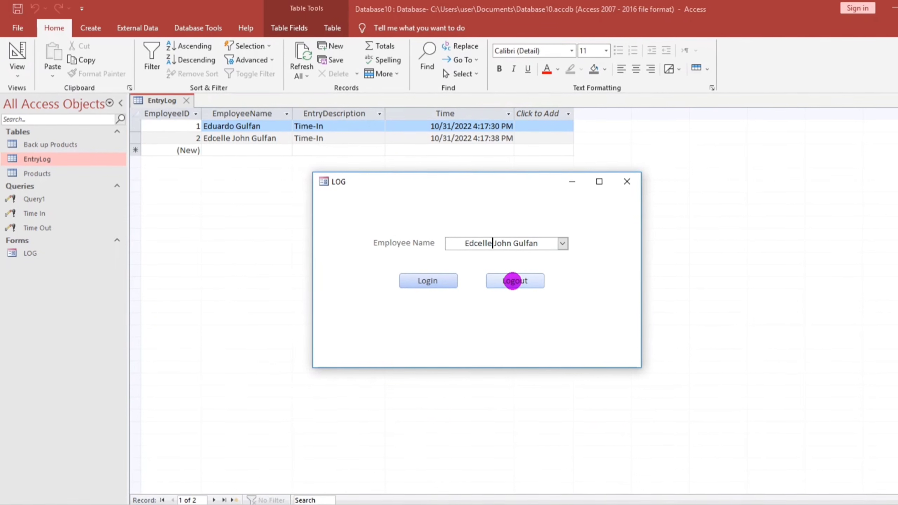
click(512, 281)
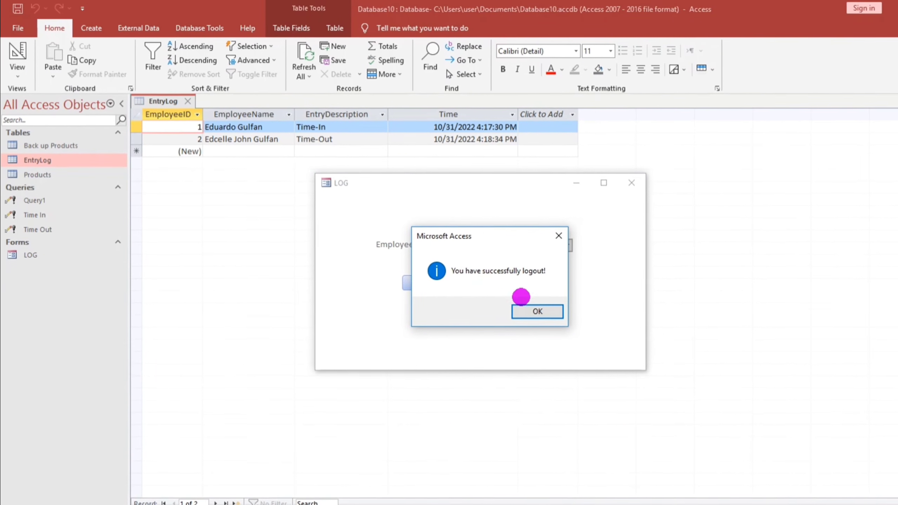
click(539, 312)
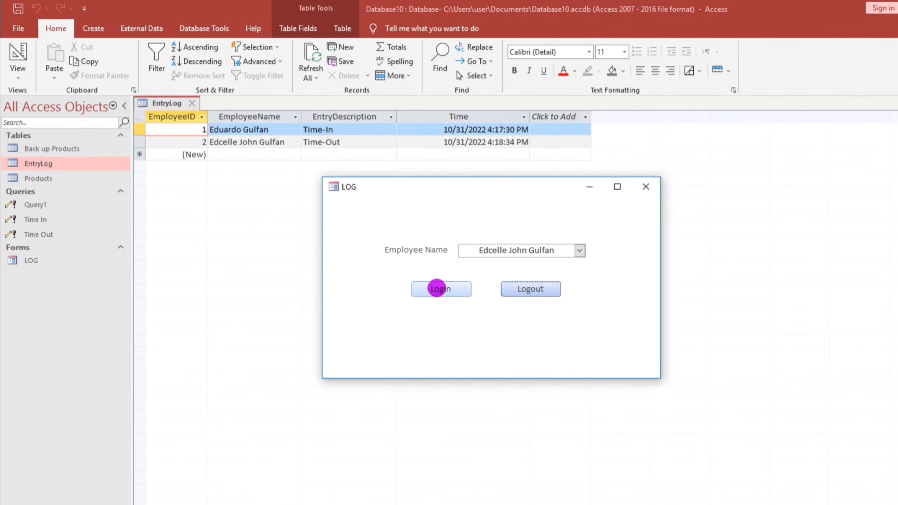
click(436, 288)
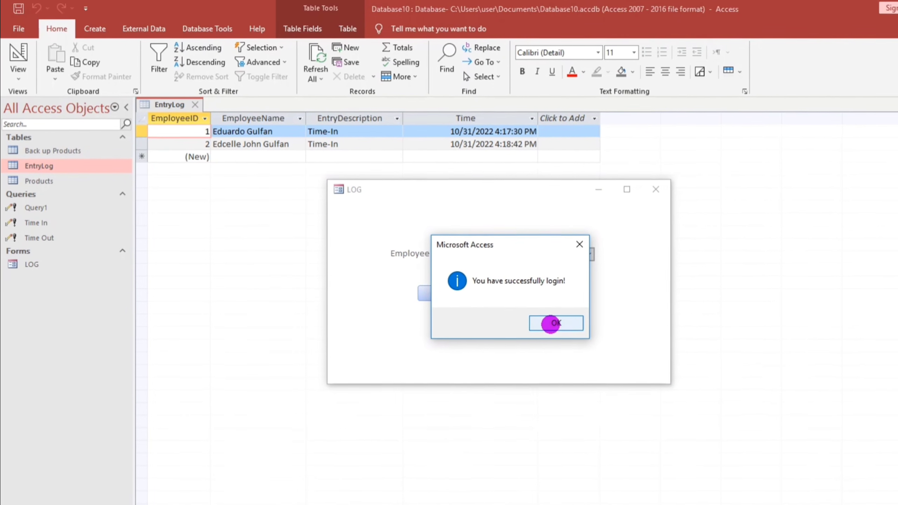
click(550, 323)
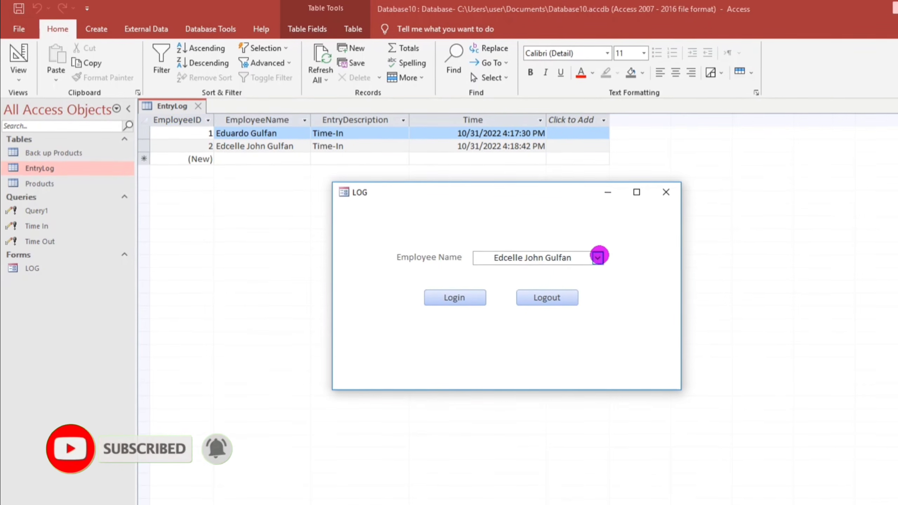
Choose the first listed employee in the LOG form, log them in and out, and dismiss both message boxes.
click(598, 257)
click(467, 270)
click(466, 299)
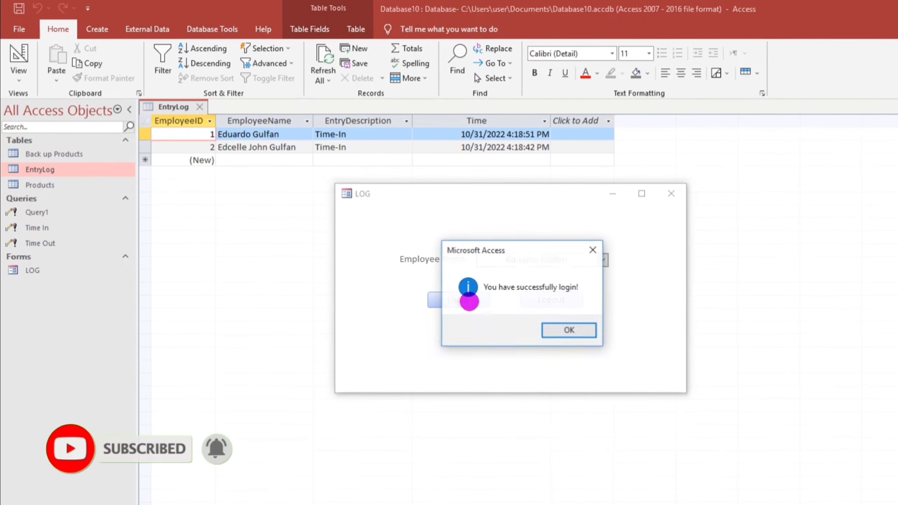
click(571, 330)
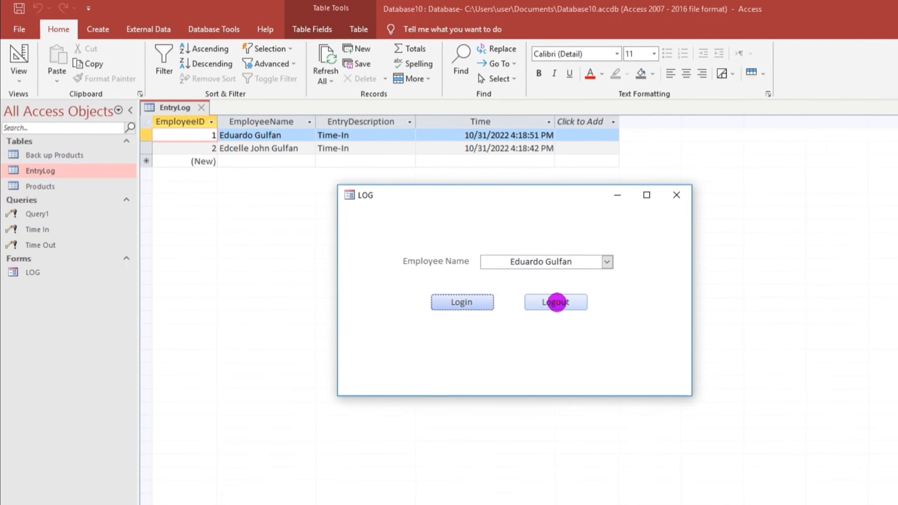
click(556, 302)
click(576, 330)
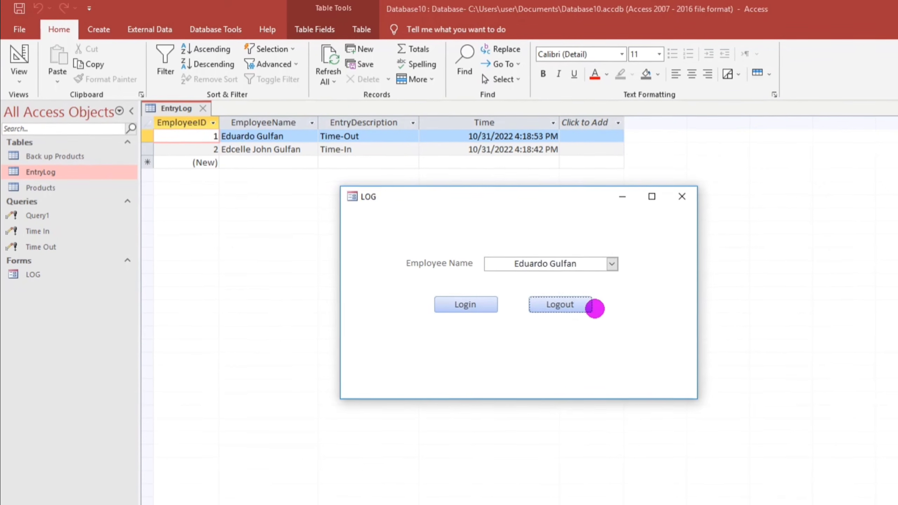